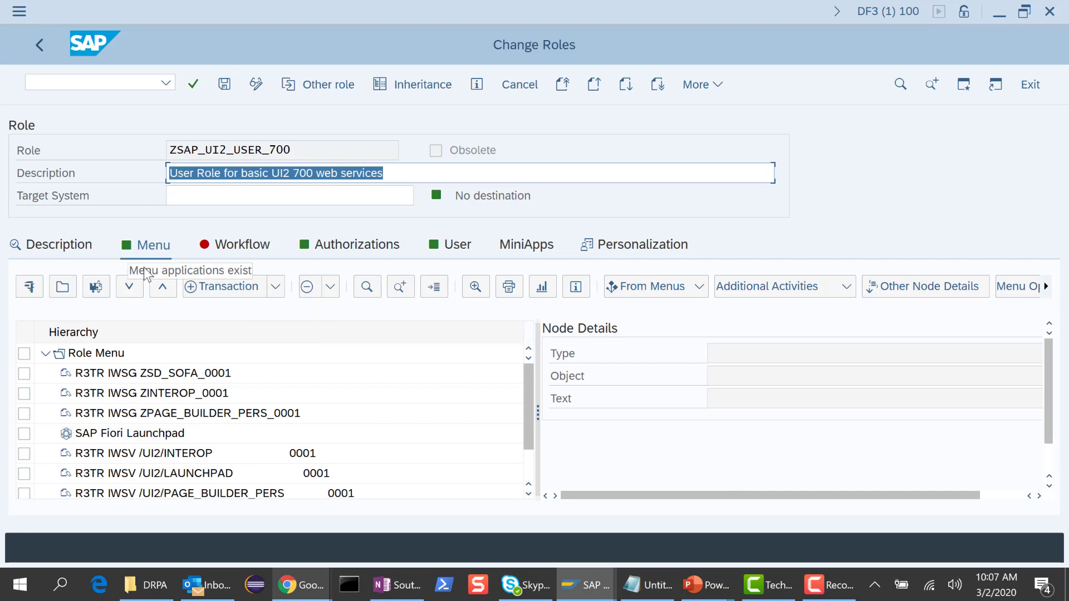
- Add the SAP Fiori tile catalog SAP_SD_BC_SO_PROC_OP, noted in Notepad, to the role's menu and skip the application log check
left_click(276, 287)
left_click(279, 289)
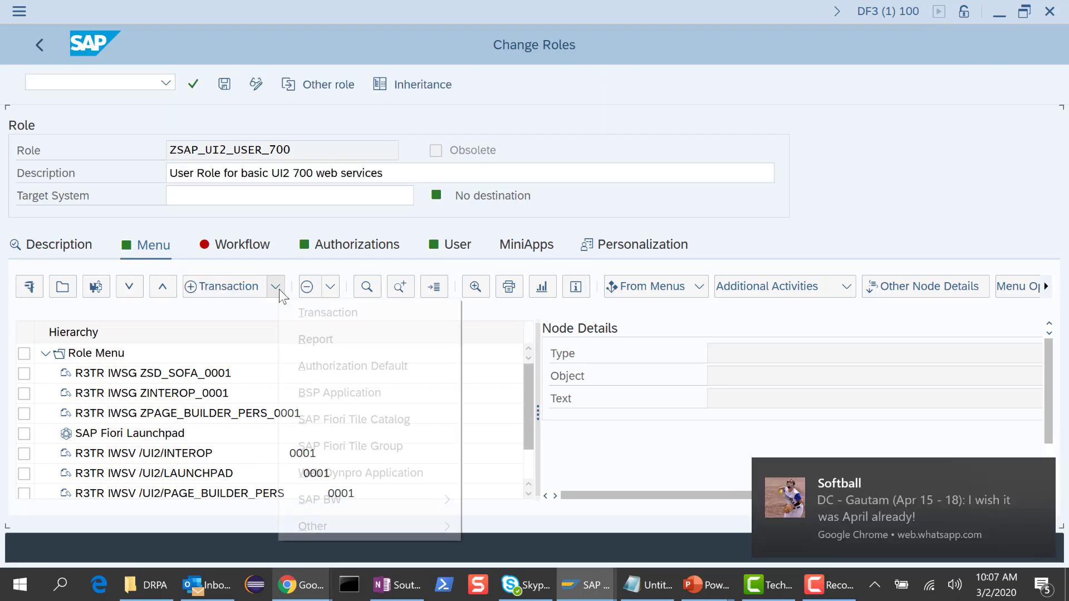
left_click(358, 420)
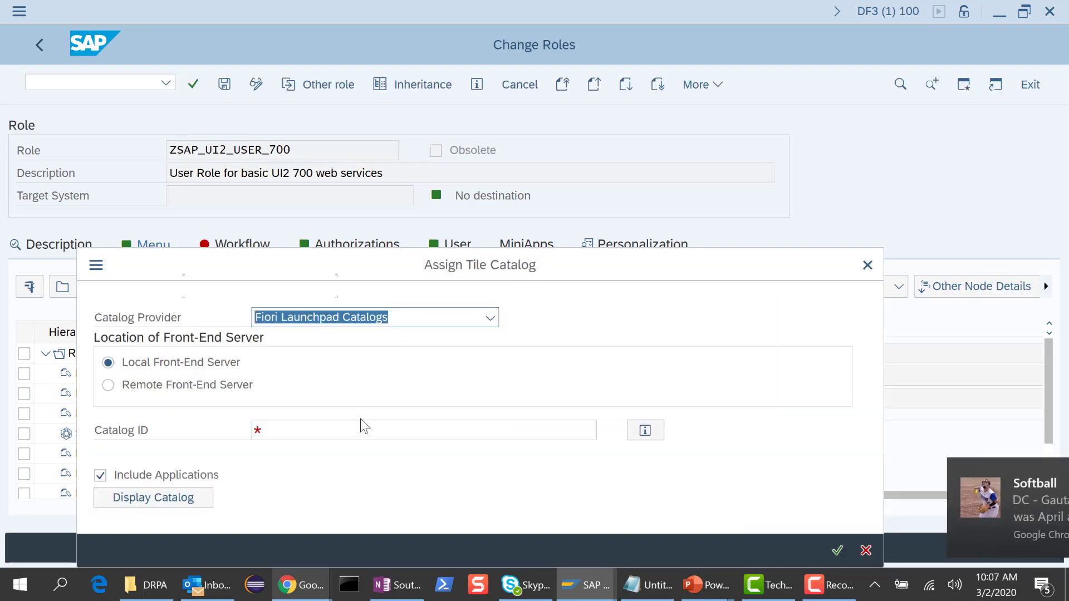
key("alt+Tab")
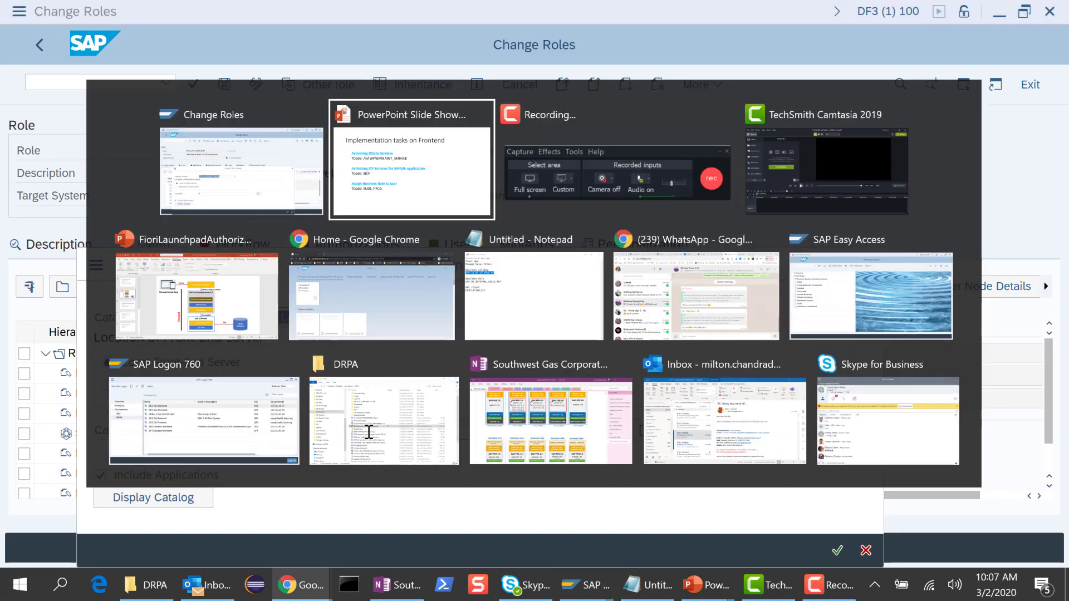
key("alt+Tab")
key("alt+Tab")
key("alt+Tab")
key("alt+Tab")
key("alt+Tab")
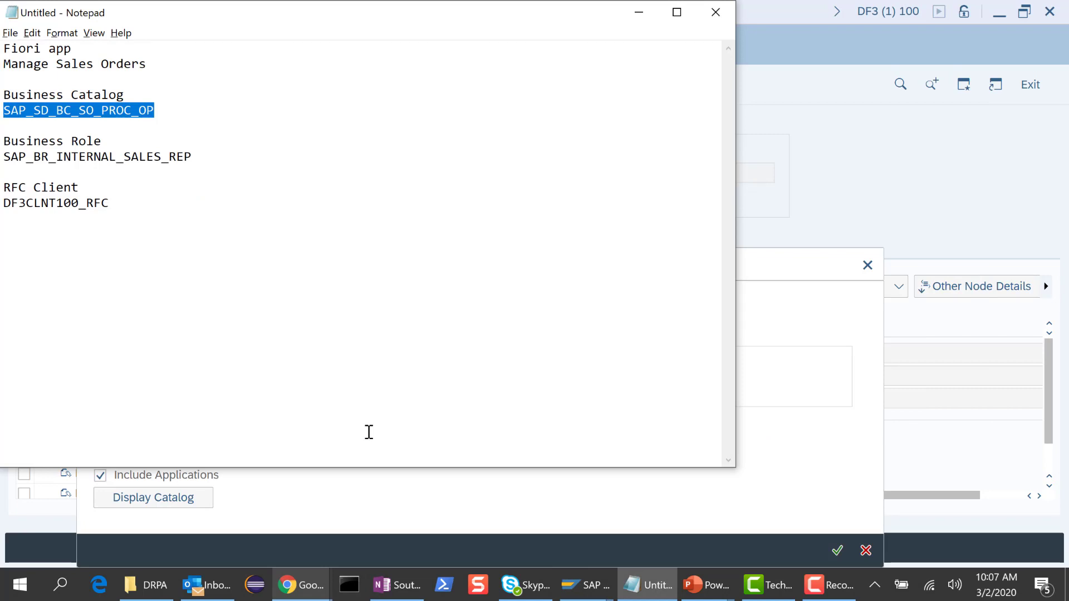
key("alt+Tab")
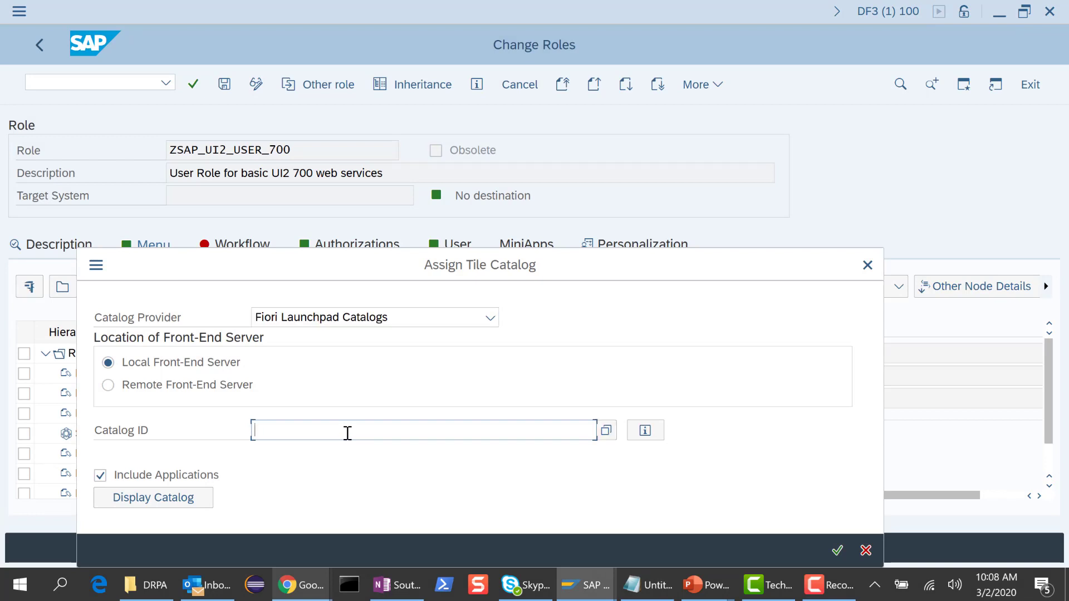
type("SAP_SD_BC_SO_PROC_OP")
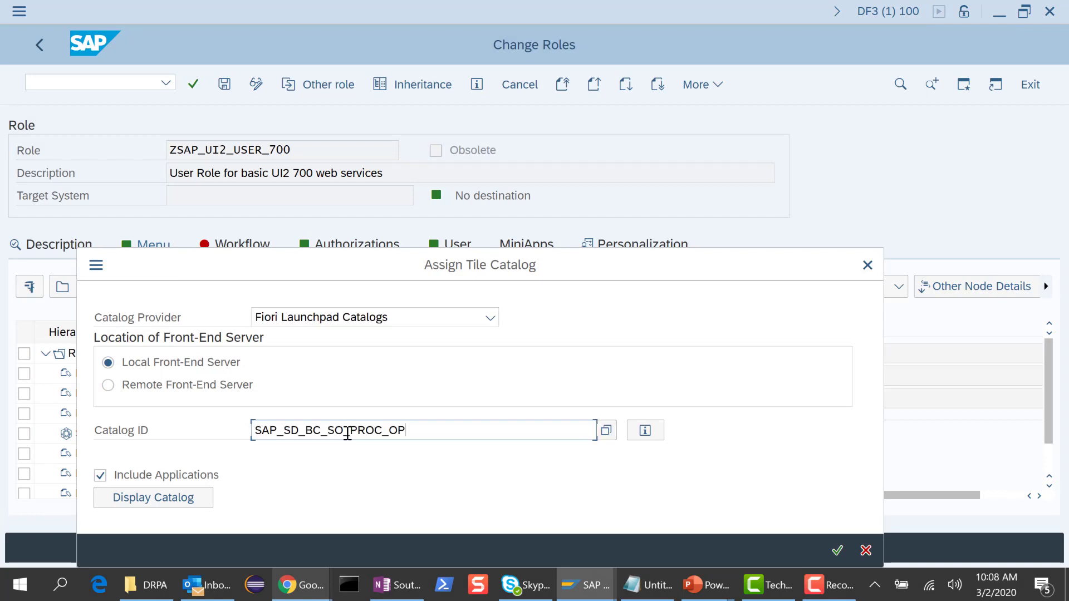
left_click(837, 552)
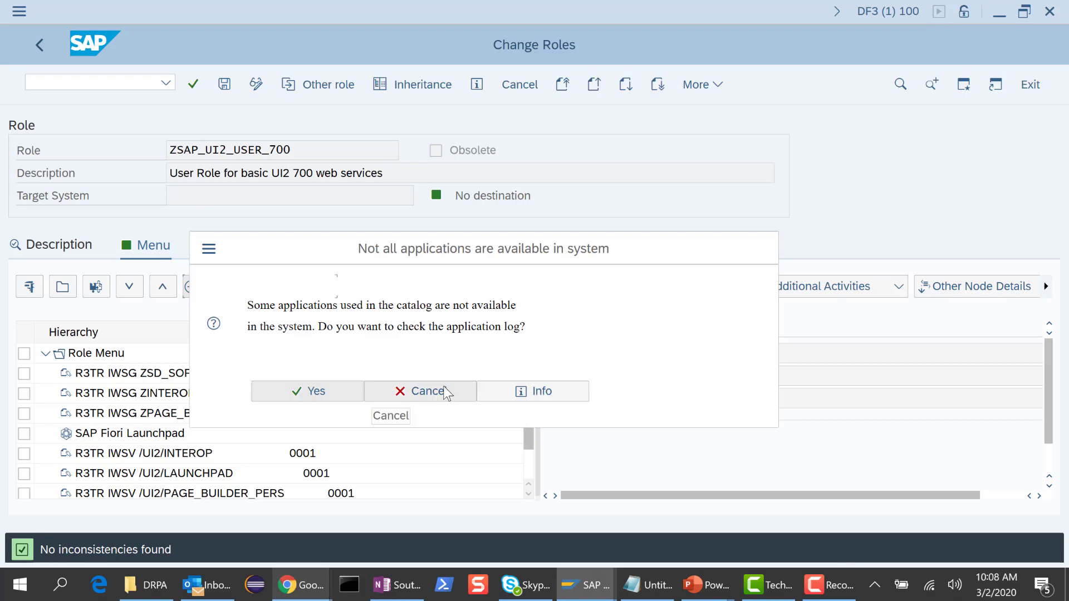
left_click(445, 392)
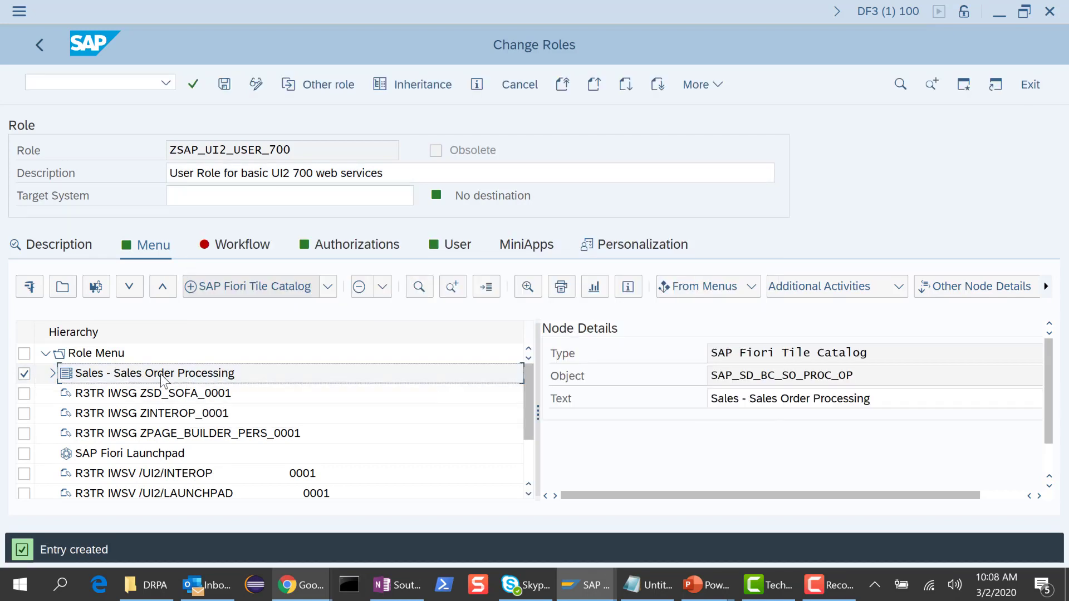
- Expand the Sales - Sales Order Processing catalog, review the services it contains, and save the role
left_click(238, 374)
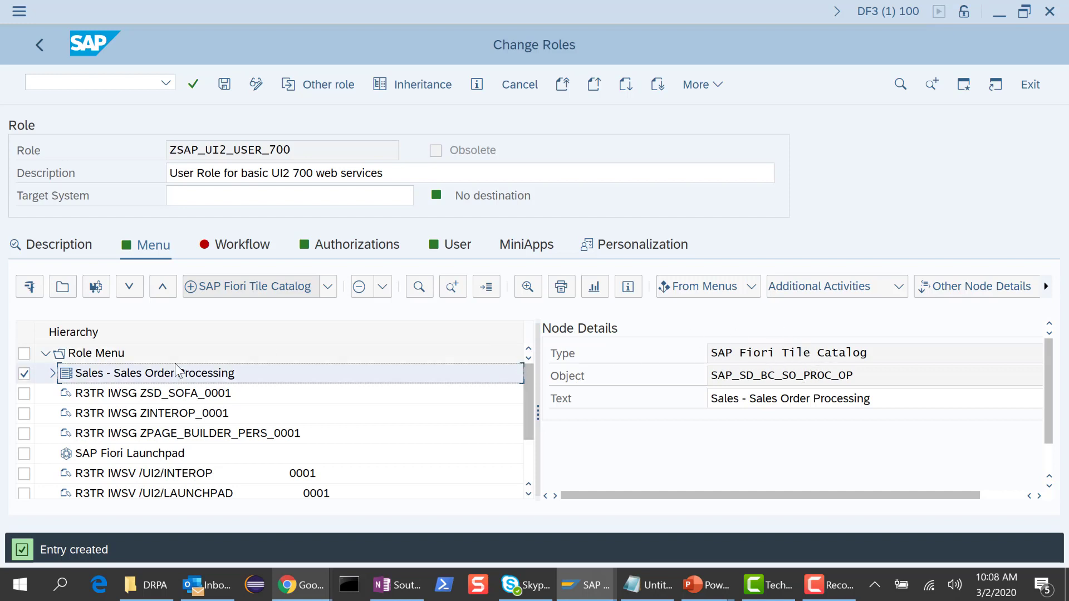
left_click(53, 373)
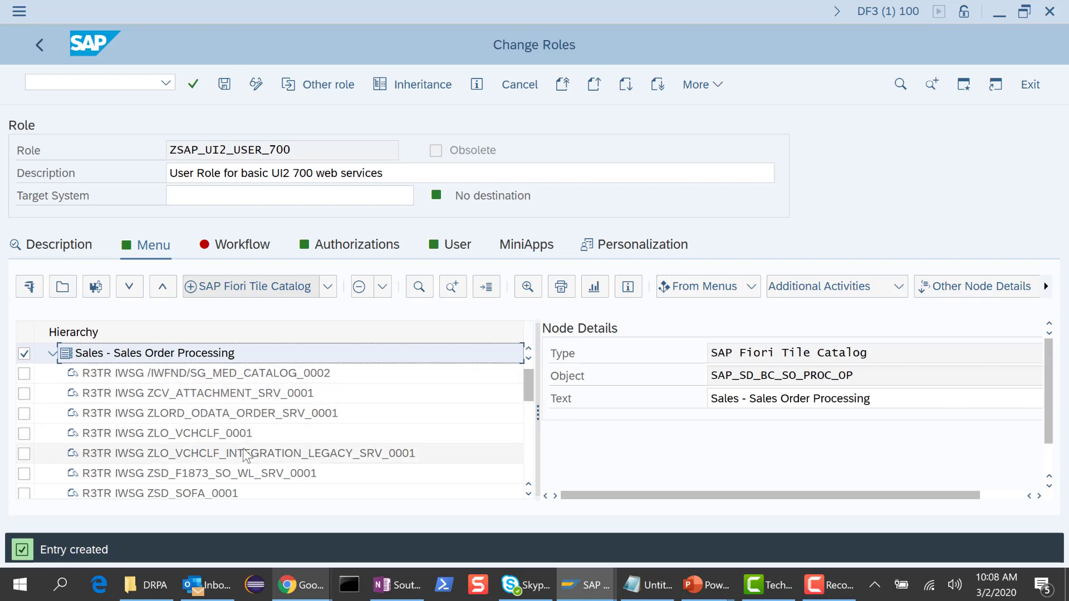
scroll(281, 440, "down", 10)
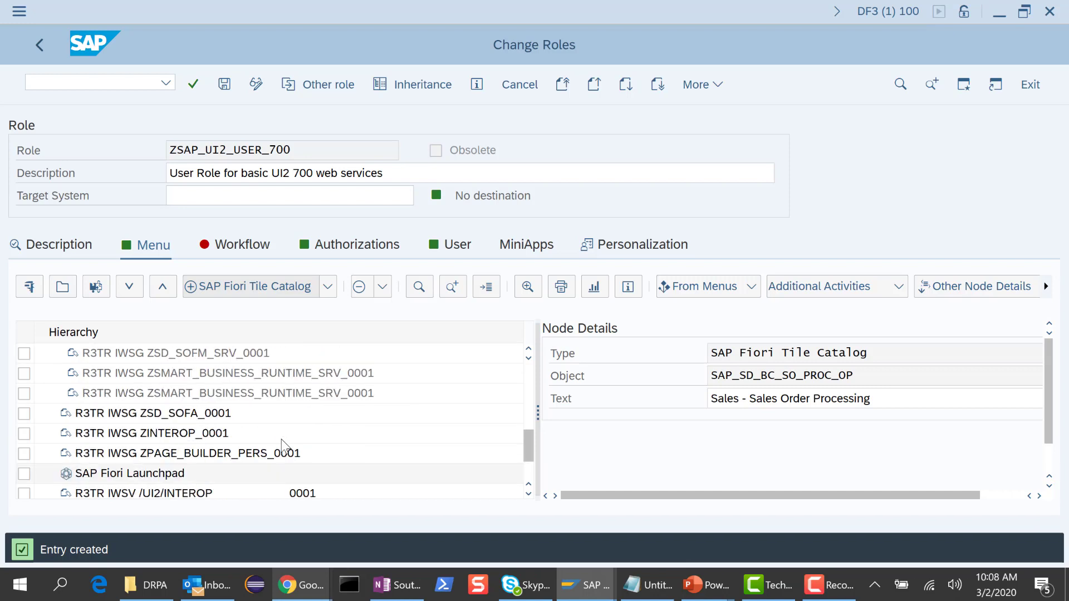
scroll(281, 439, "up", 15)
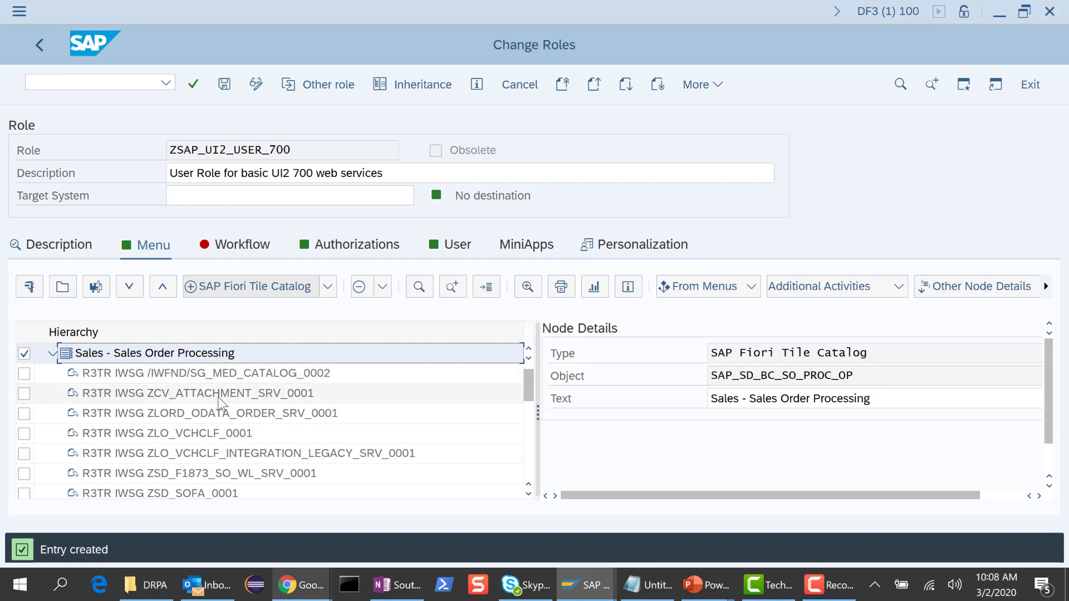
scroll(243, 411, "down", 3)
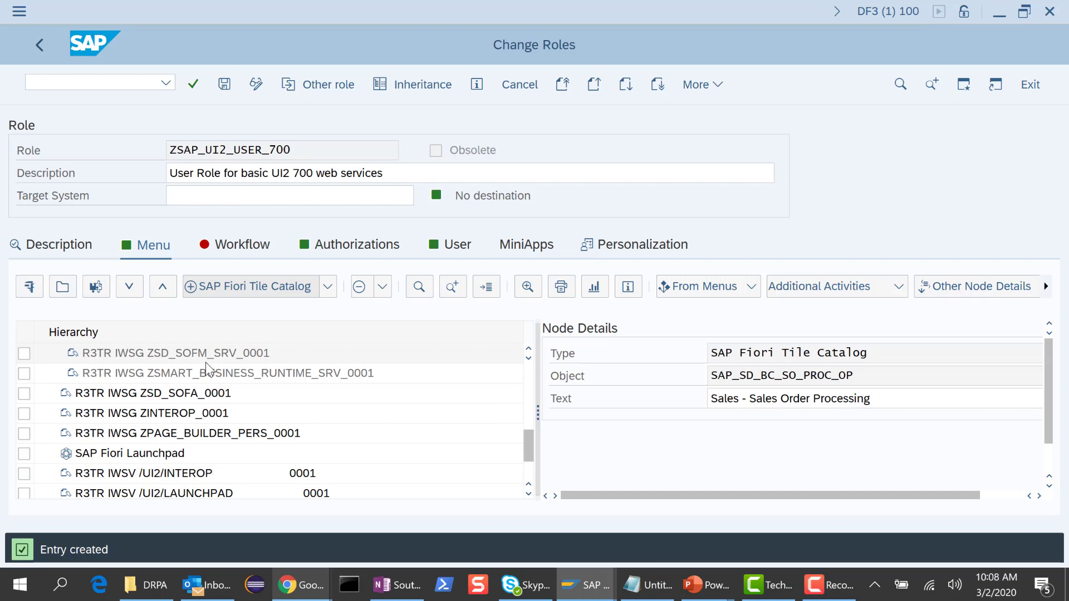
scroll(206, 363, "up", 2)
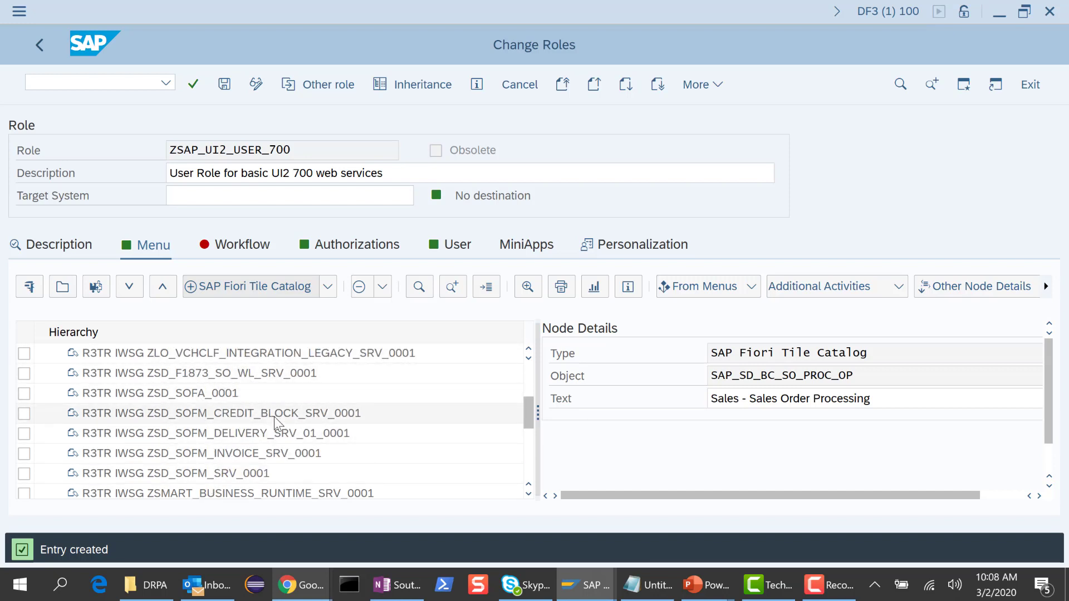
left_click(224, 84)
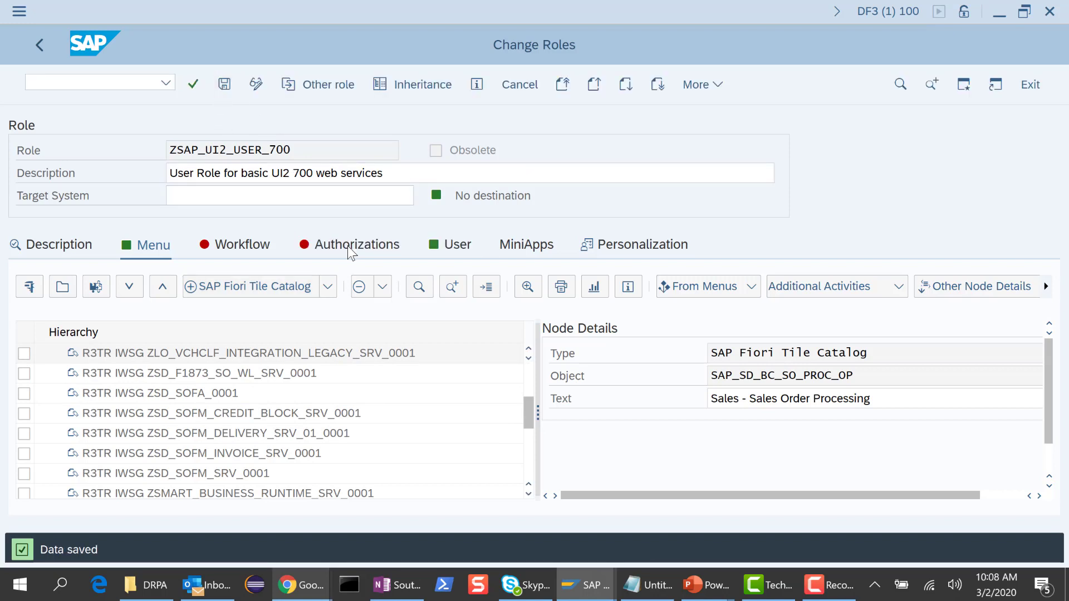
- Open the role's authorization data for changing, generate its authorization profile, and return to the role and save it
left_click(350, 248)
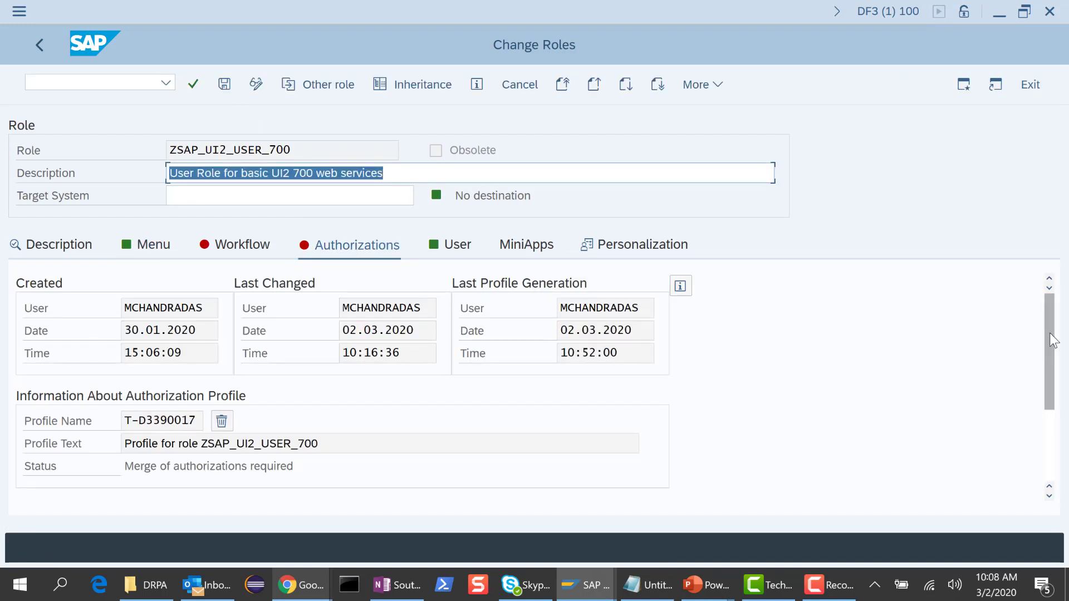
left_click_drag(1050, 341, 1058, 389)
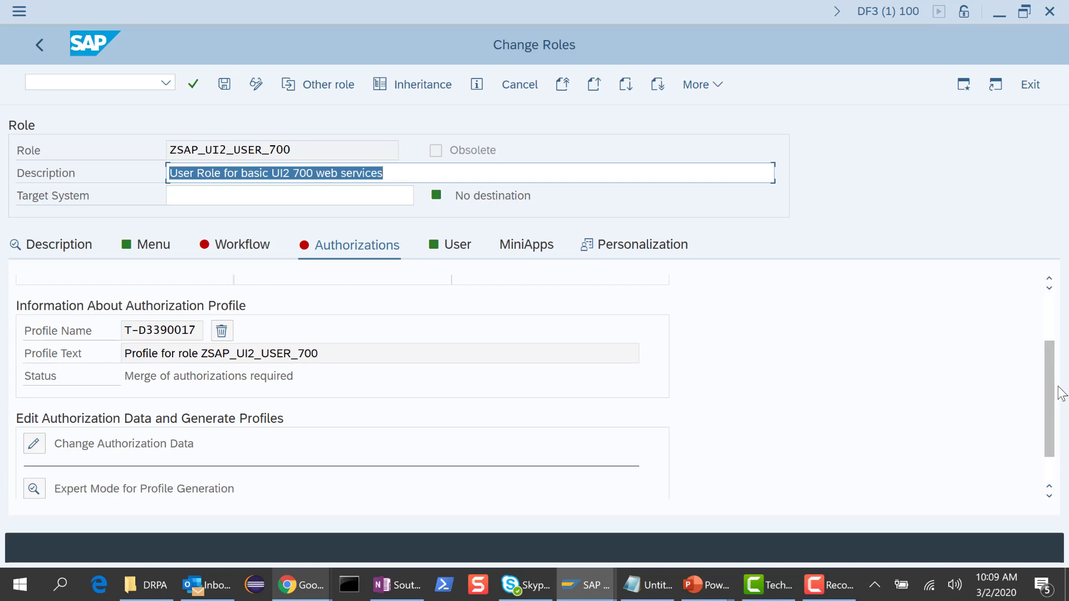
left_click(34, 444)
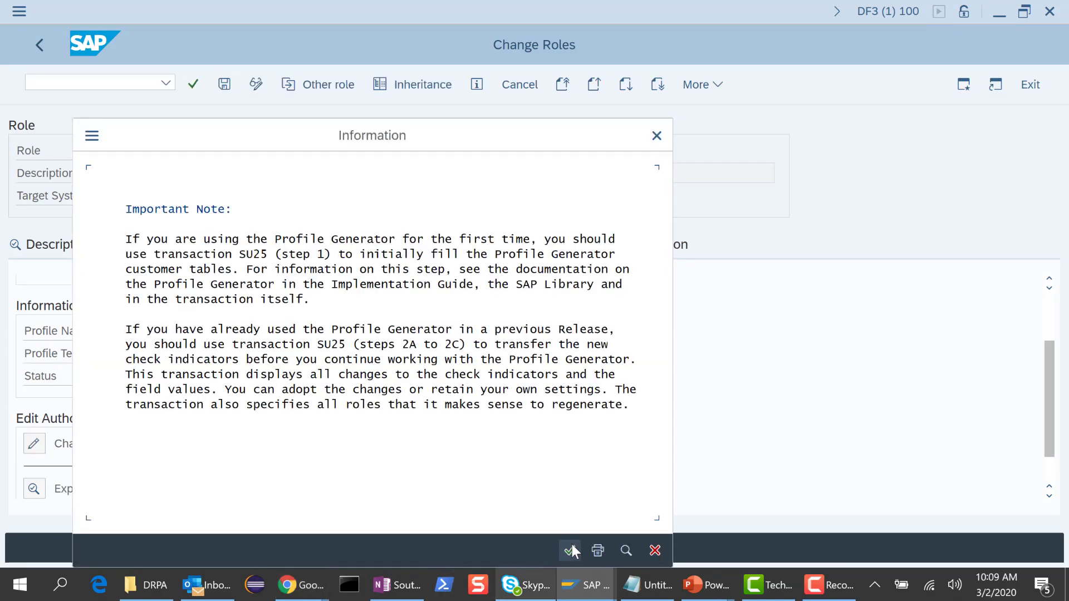
left_click(571, 551)
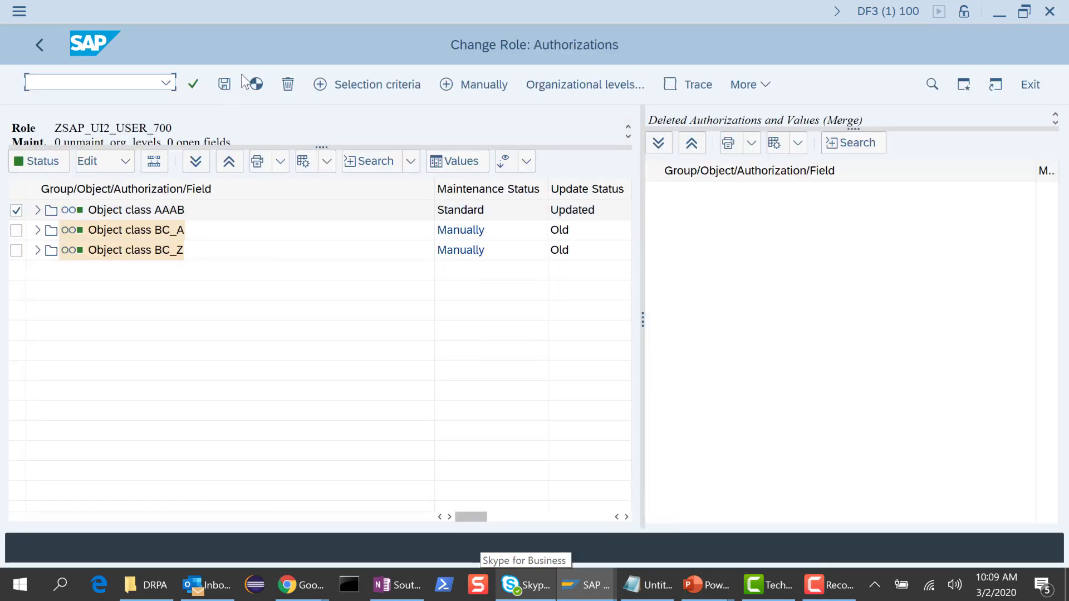
left_click(256, 86)
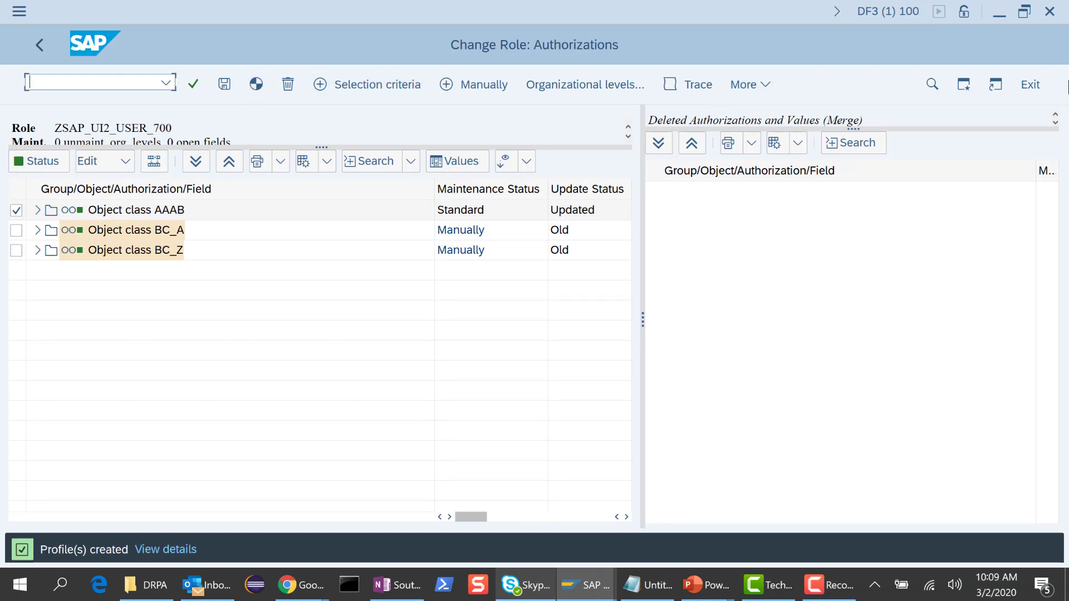
left_click(1030, 84)
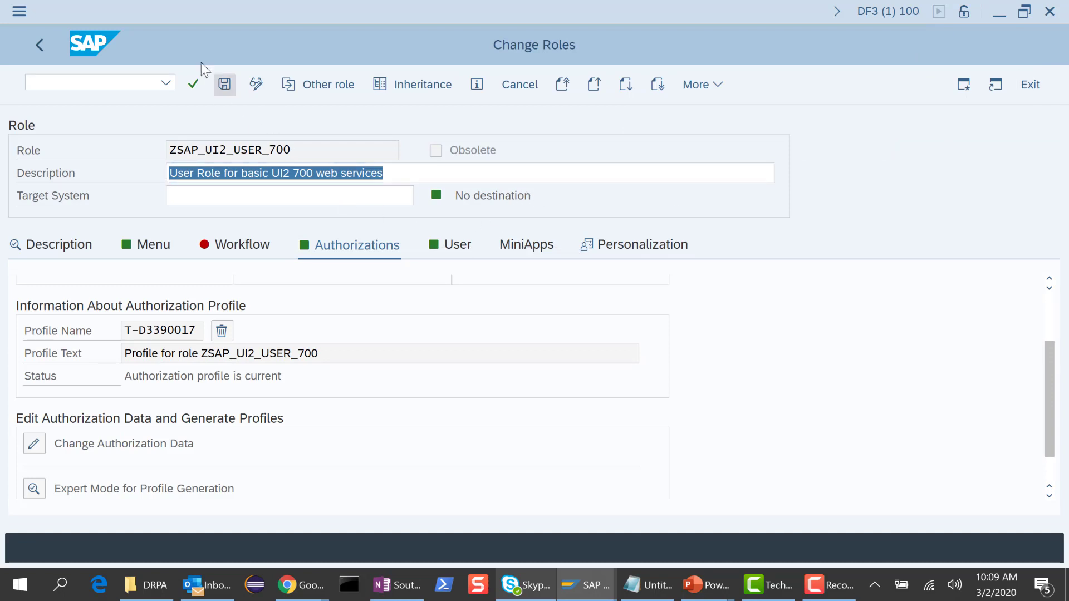
left_click(224, 85)
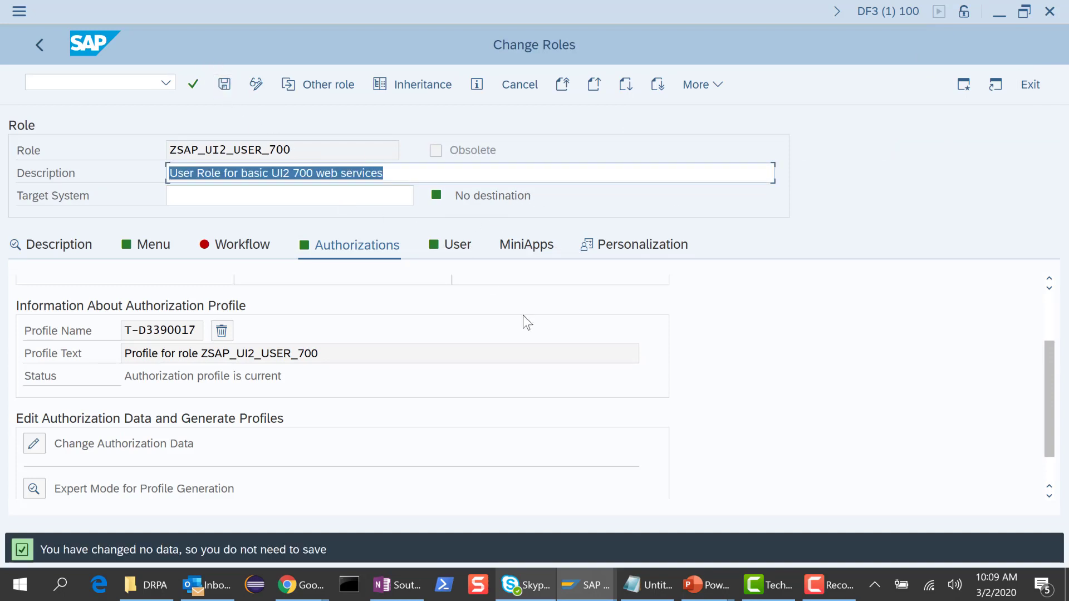
- Switch to the PowerPoint slide show and advance to the Implementation tasks on Backend slide
key("alt+Tab")
key("alt+Tab")
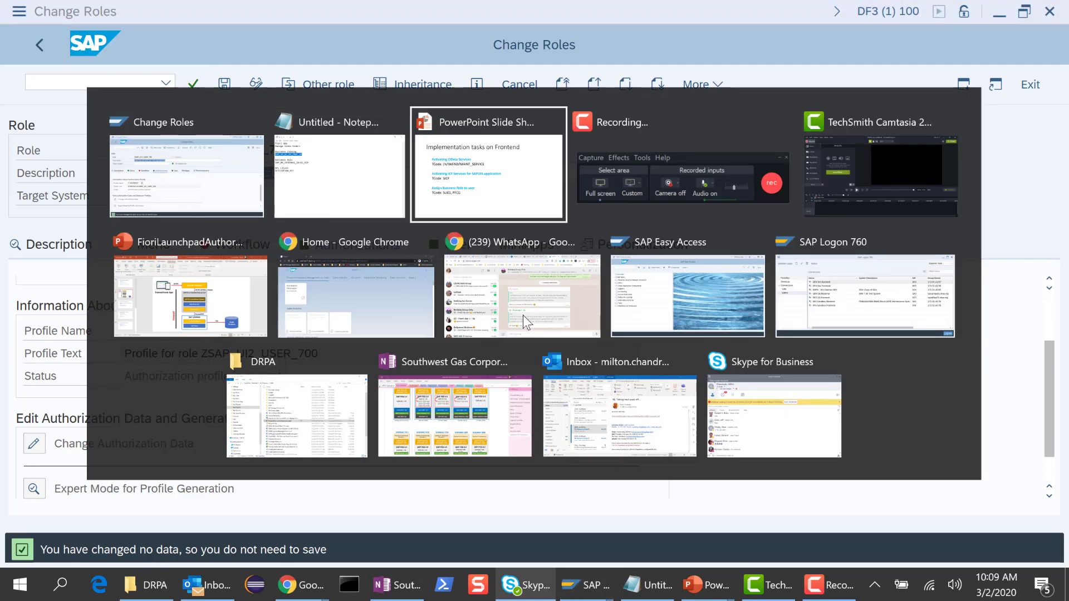
key("Right")
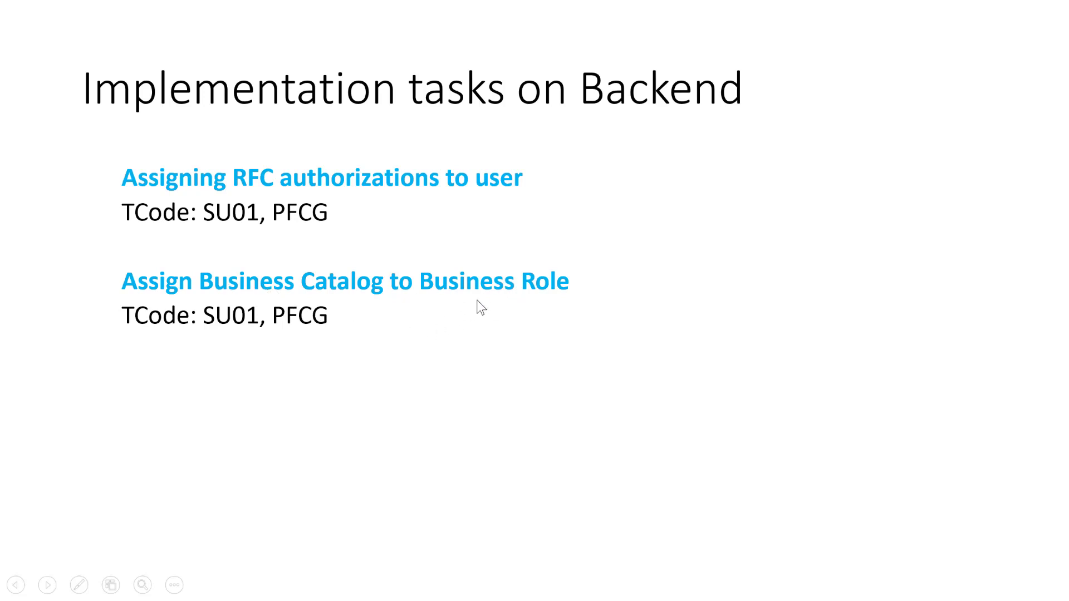
- Switch to the SAP session on backend system DE3, start transaction PFCG, and open role ZS:DEMO for changing
key("alt+Tab")
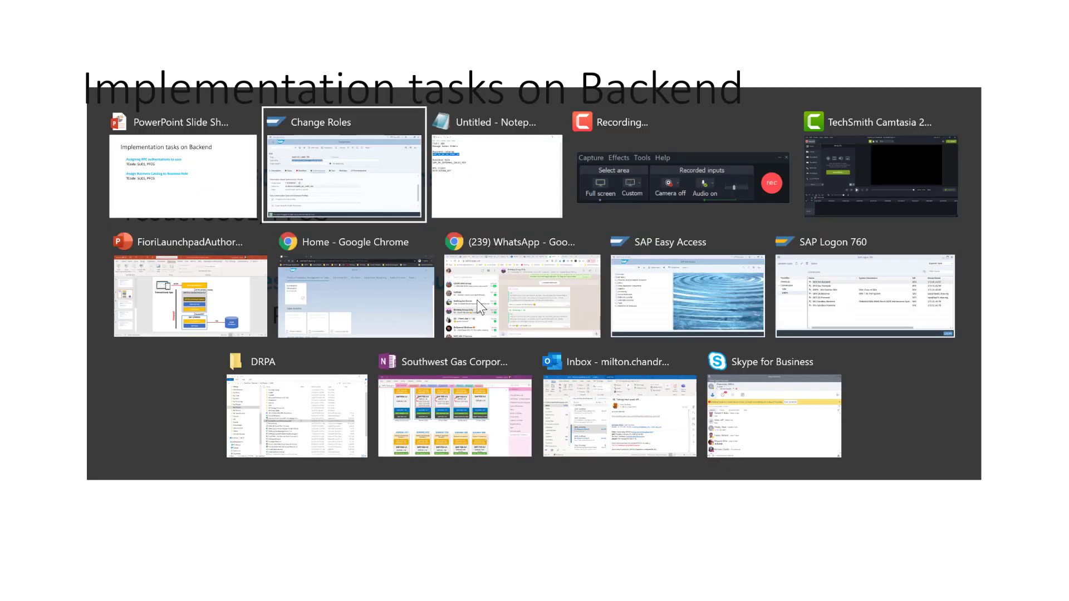
key("alt+Tab")
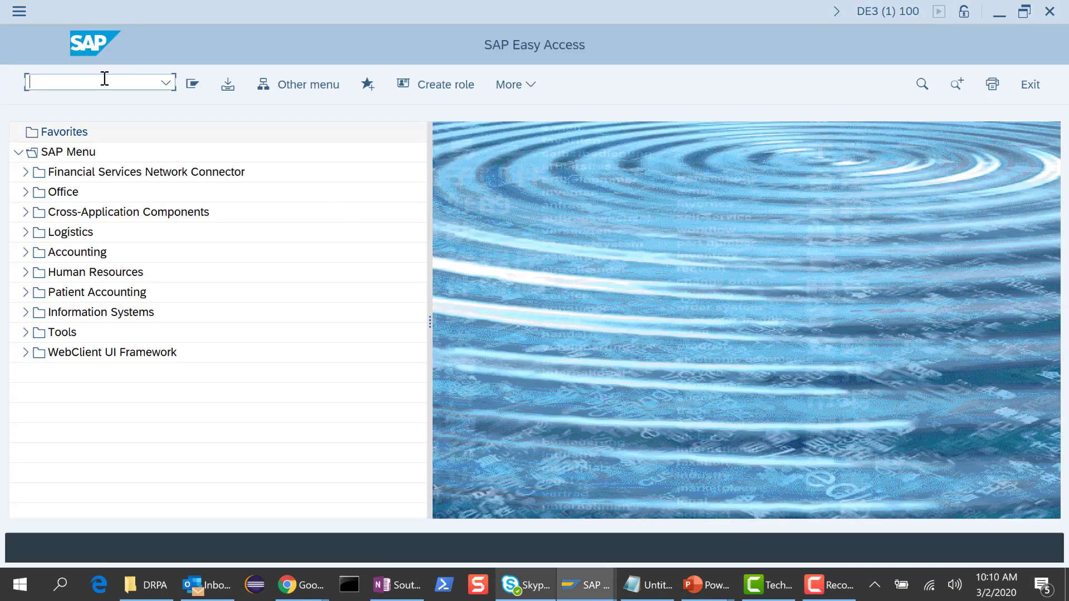
type("pfcg")
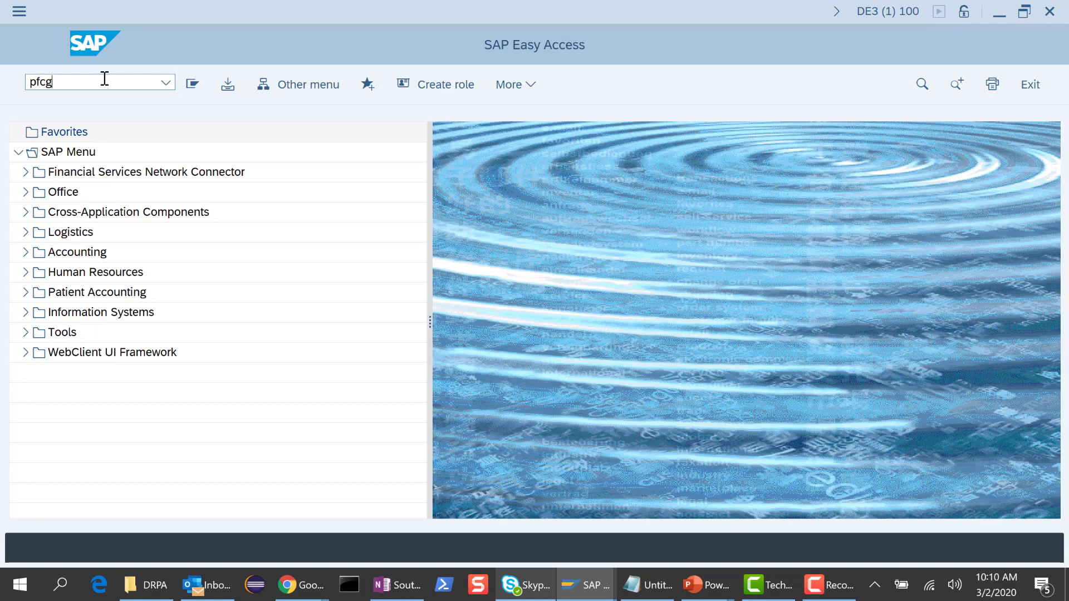
key("Return")
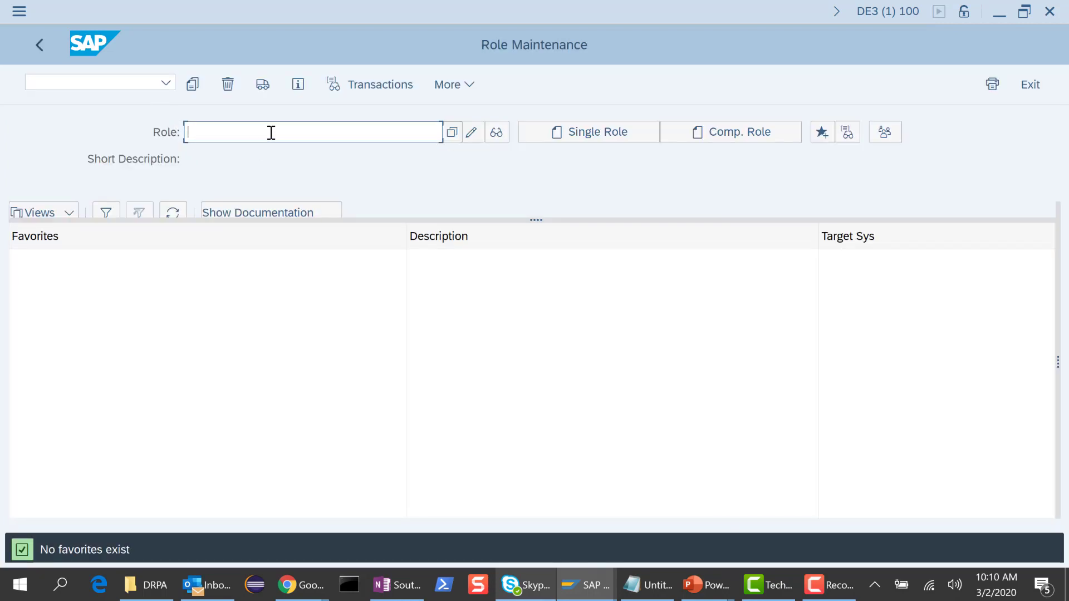
type("Z")
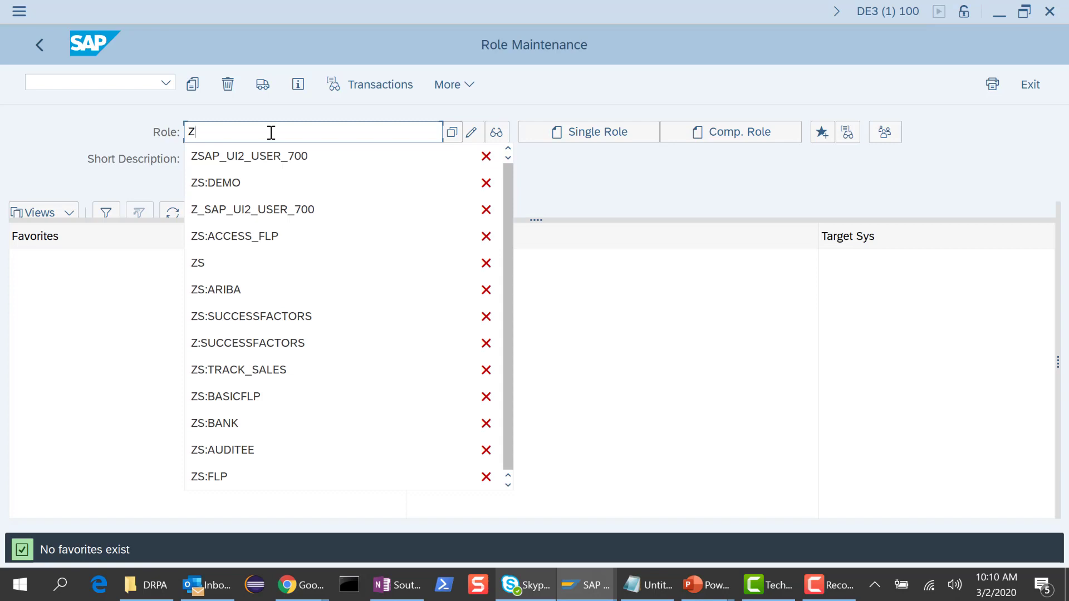
left_click(229, 181)
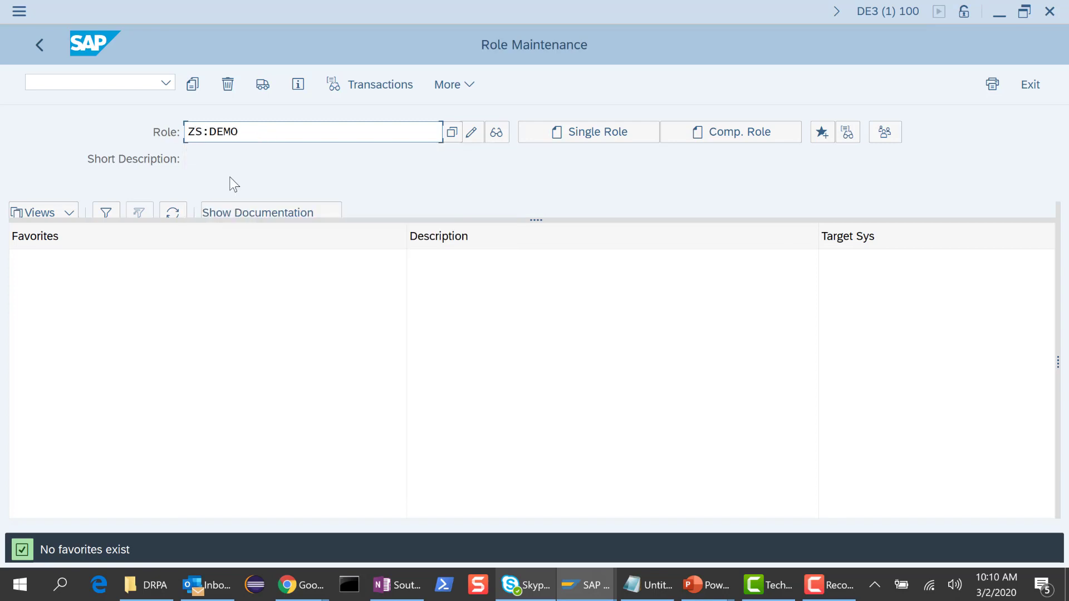
left_click(471, 133)
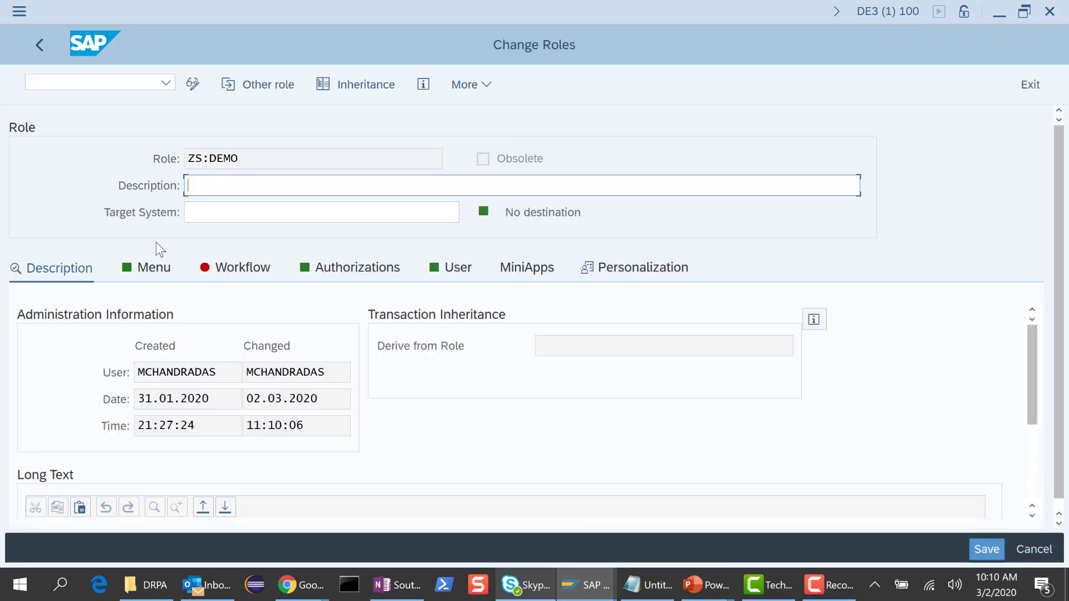
left_click(146, 272)
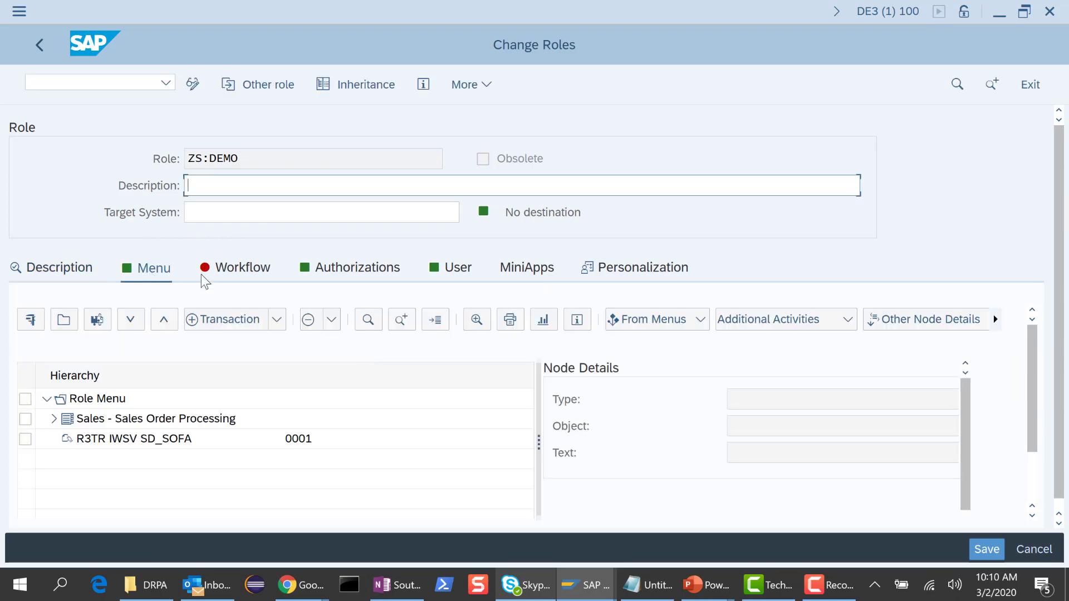
left_click(275, 323)
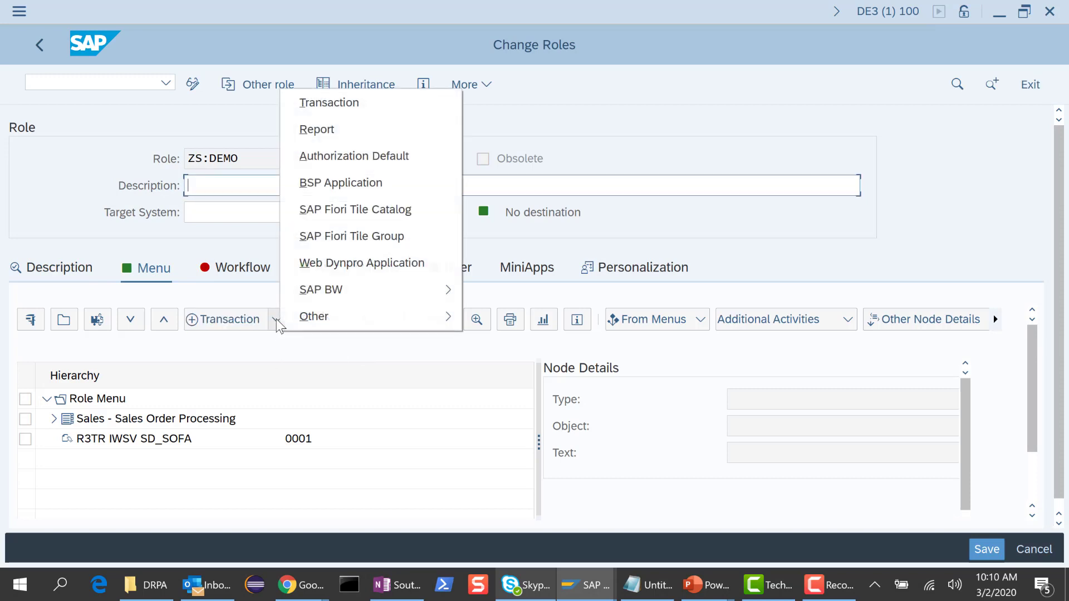
left_click(366, 211)
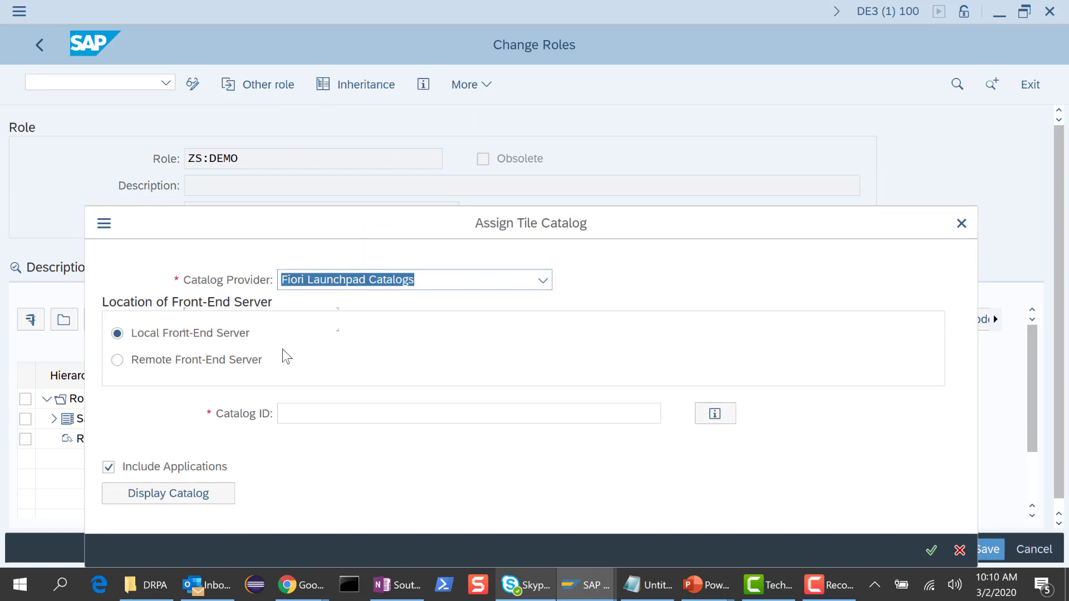
left_click(117, 361)
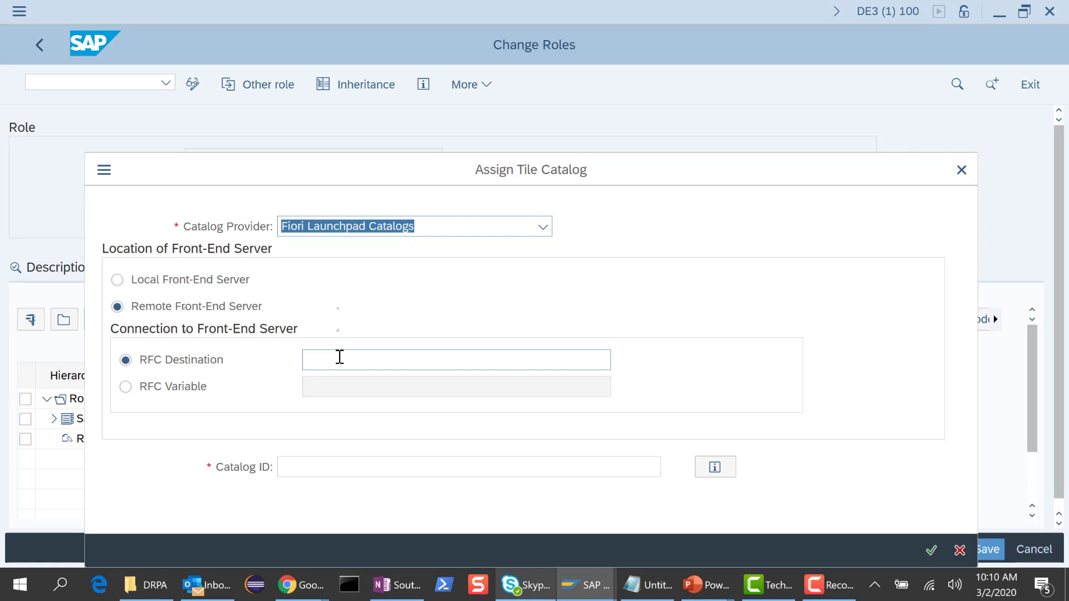
left_click(961, 551)
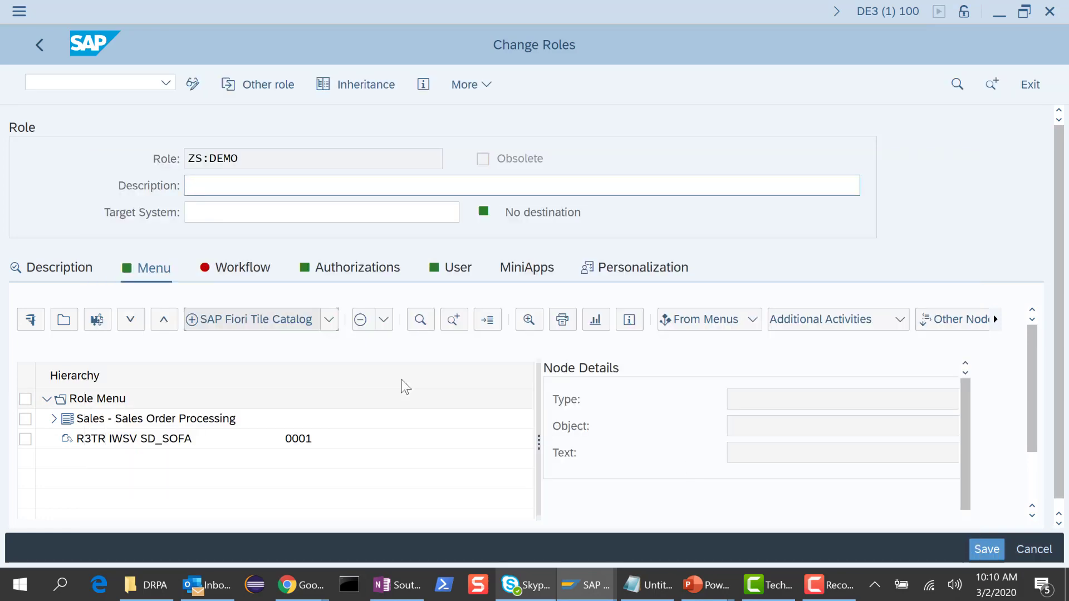
- Leave role maintenance, start transaction SM59, and locate the ABAP connection DF3CLNT100_RFC
left_click(38, 49)
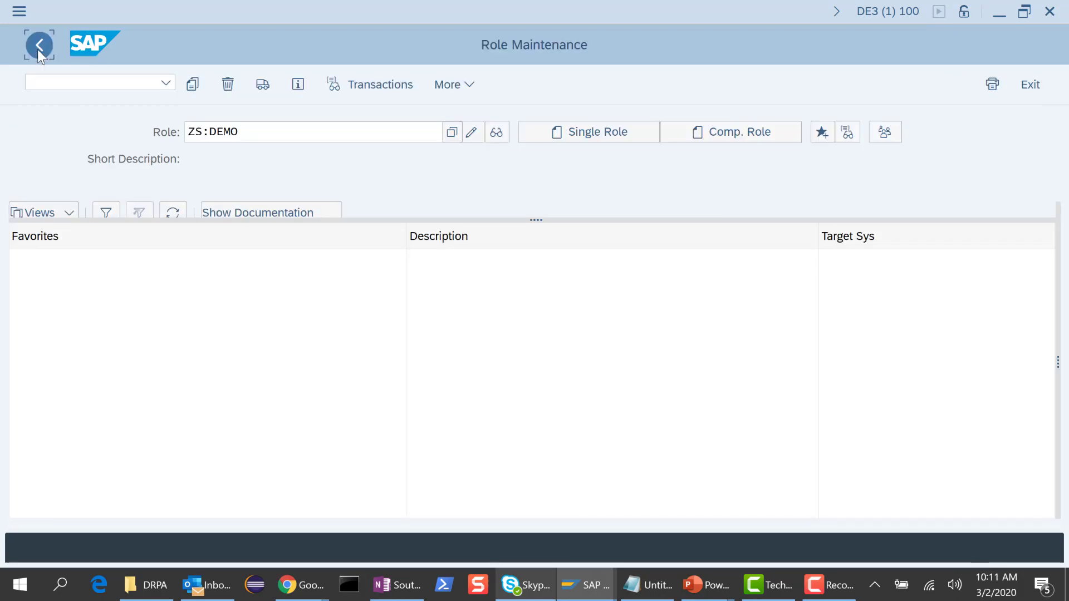
left_click(38, 49)
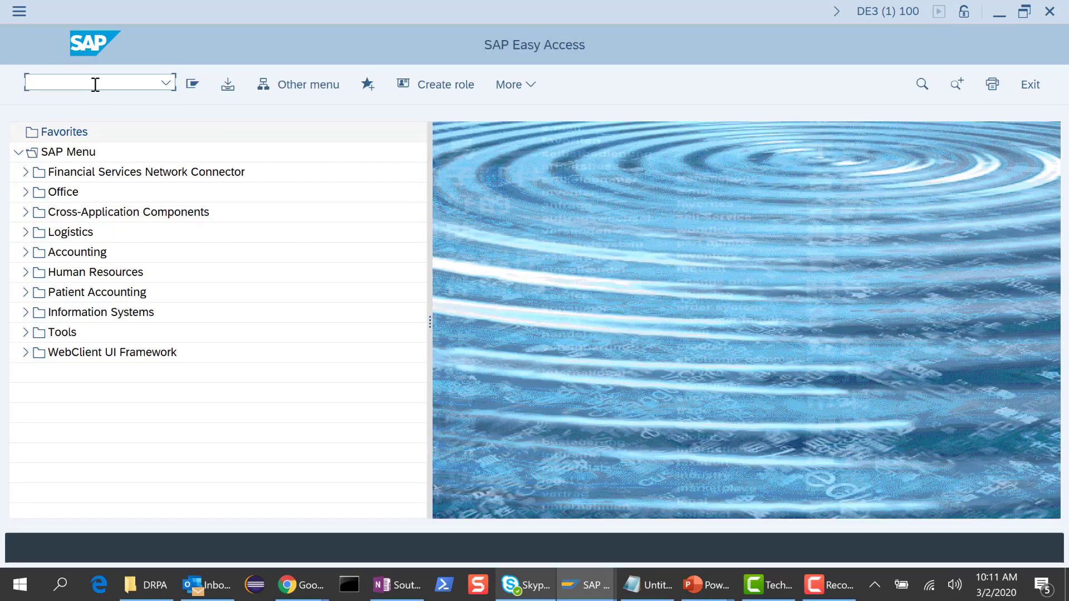
type("sm59")
key("Return")
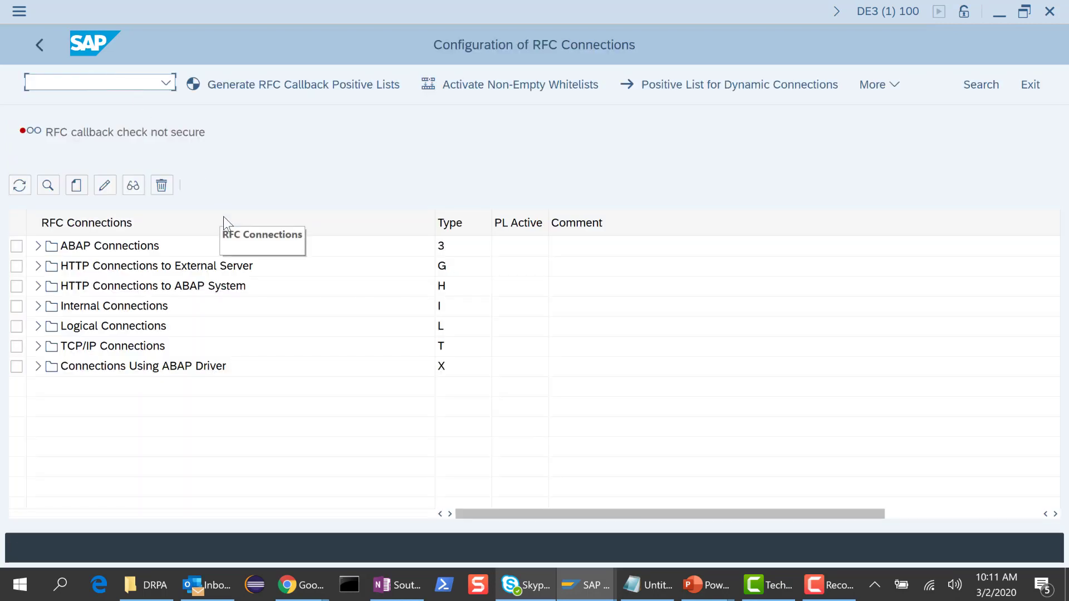
left_click(37, 246)
scroll(203, 449, "down", 2)
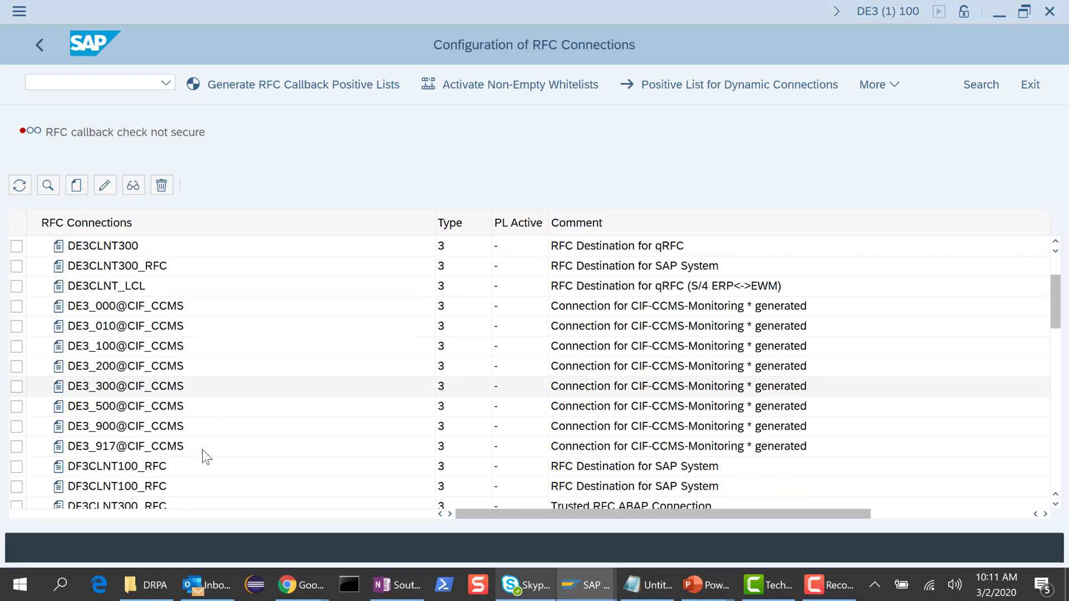
scroll(202, 450, "down", 3)
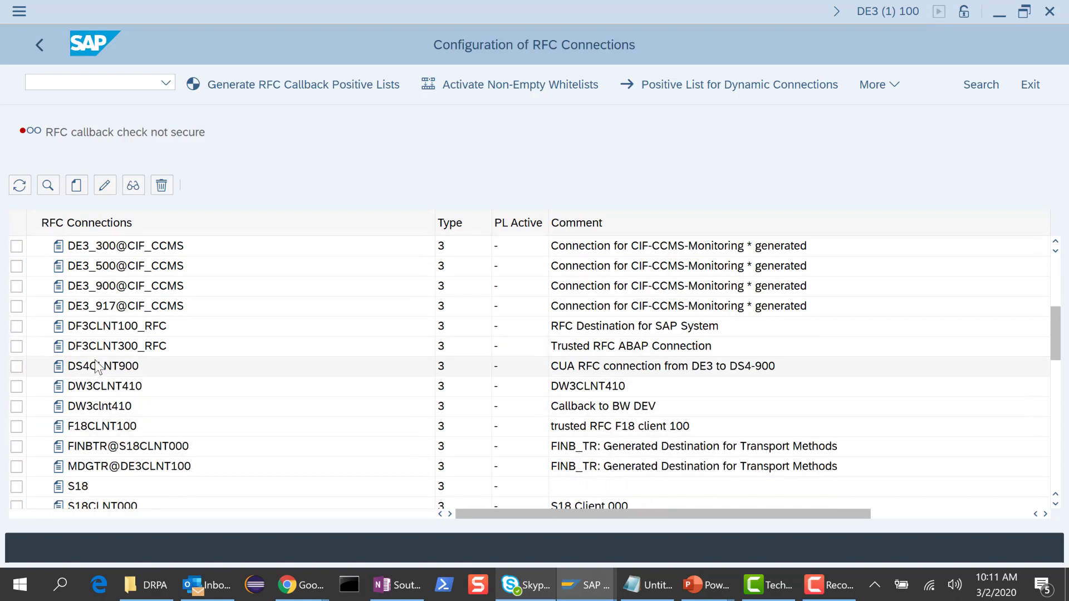
left_click(106, 328)
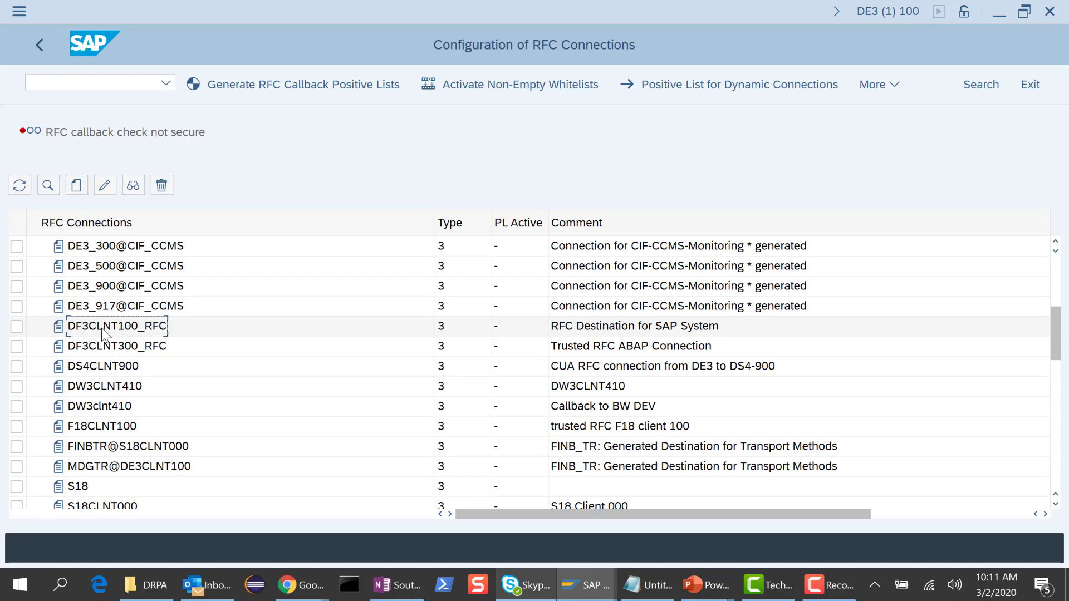
- Copy the RFC client name DF3CLNT100_RFC from the Notepad notes and return to the SAP session
left_click(648, 594)
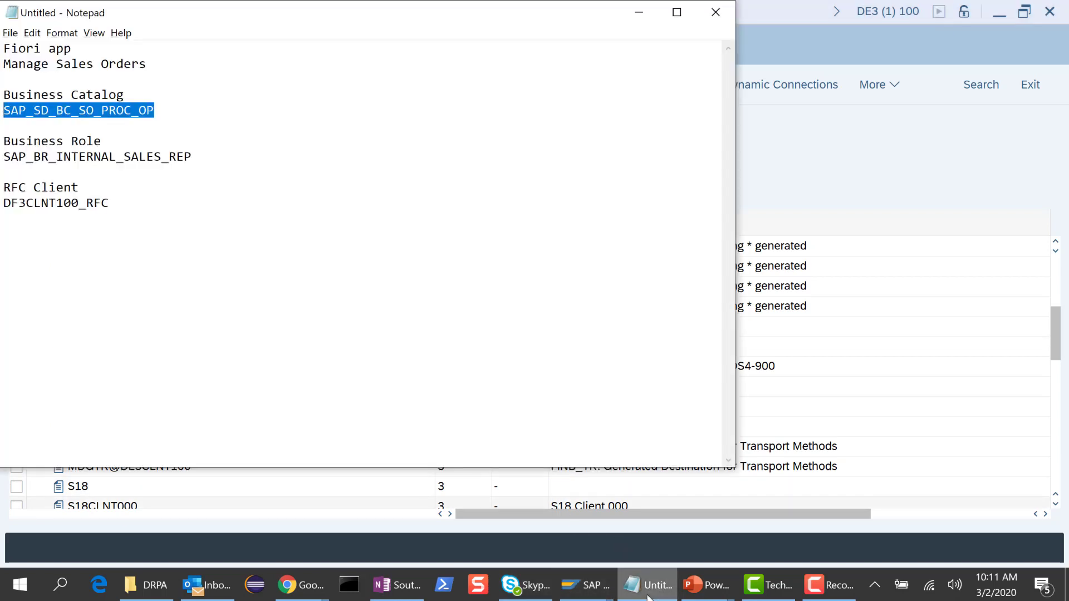
left_click_drag(119, 202, 3, 206)
key("ctrl+c")
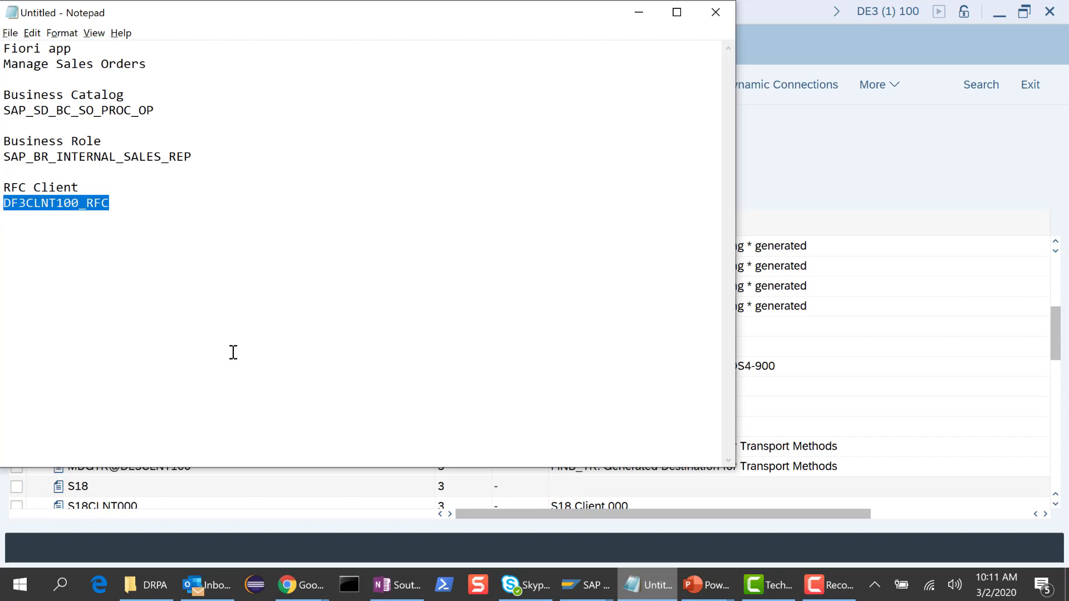
key("alt+Tab")
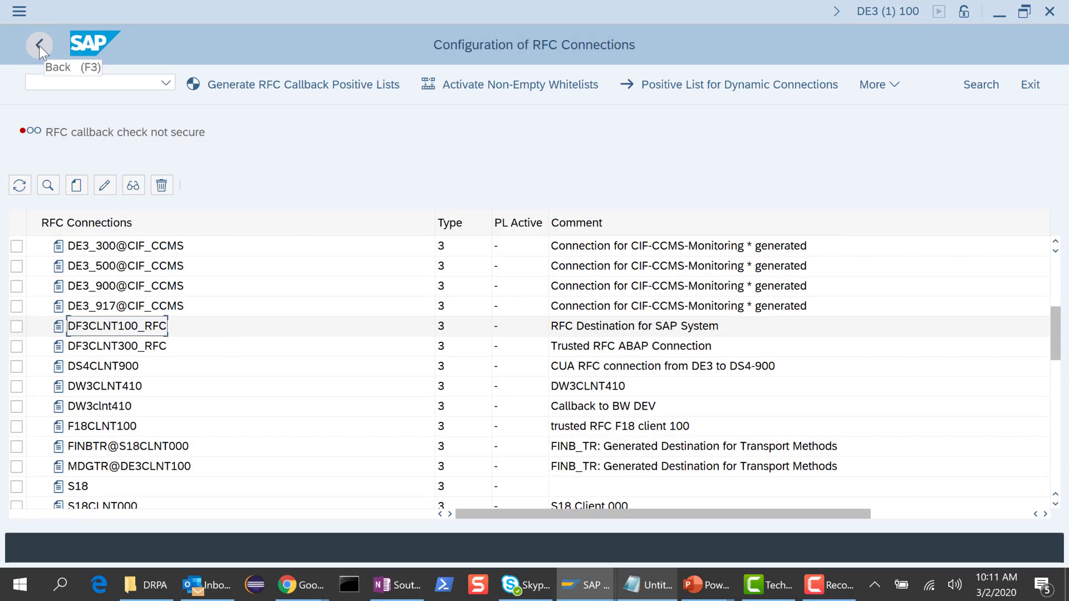
- Leave the RFC configuration, start transaction PFCG, and open role ZS:DEMO for changing
left_click(39, 45)
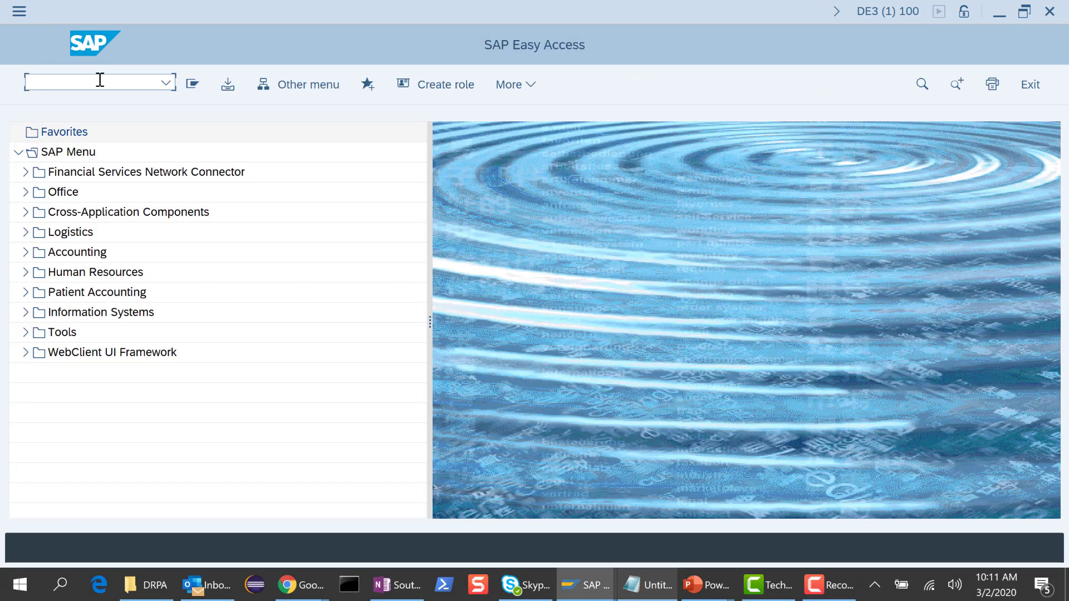
type("pfcg")
key("Return")
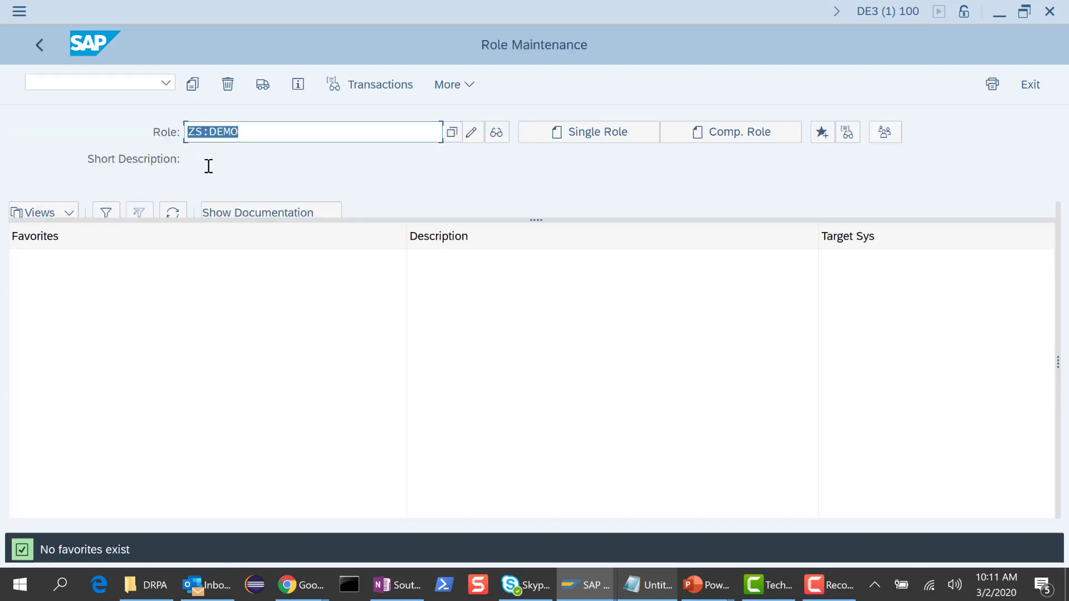
left_click(472, 133)
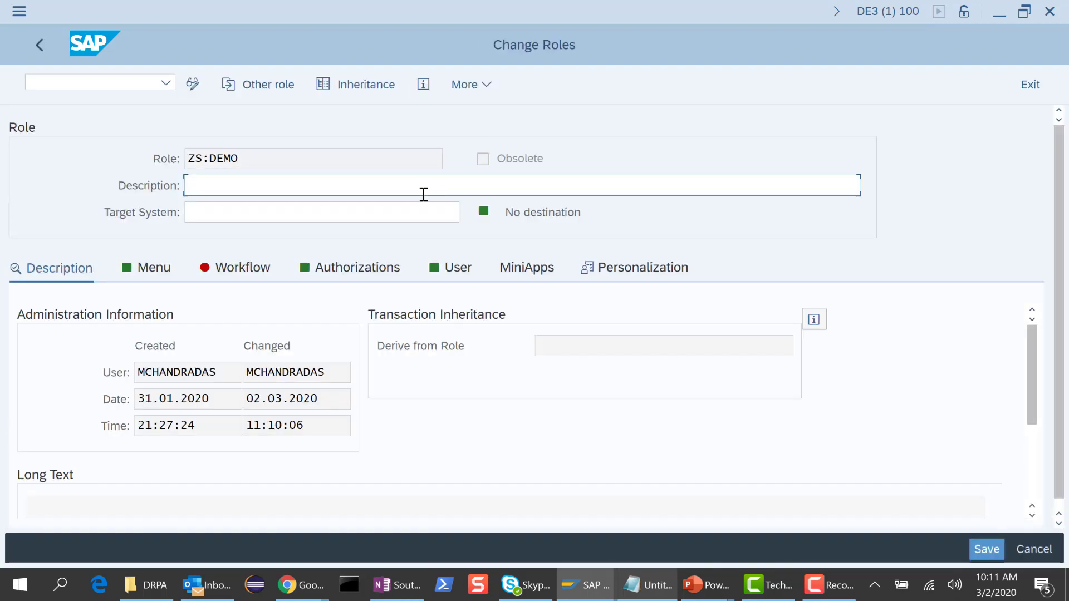
- Start adding an SAP Fiori tile catalog to the role menu, using a remote front-end server with RFC destination DF3CLNT100_RFC
left_click(151, 273)
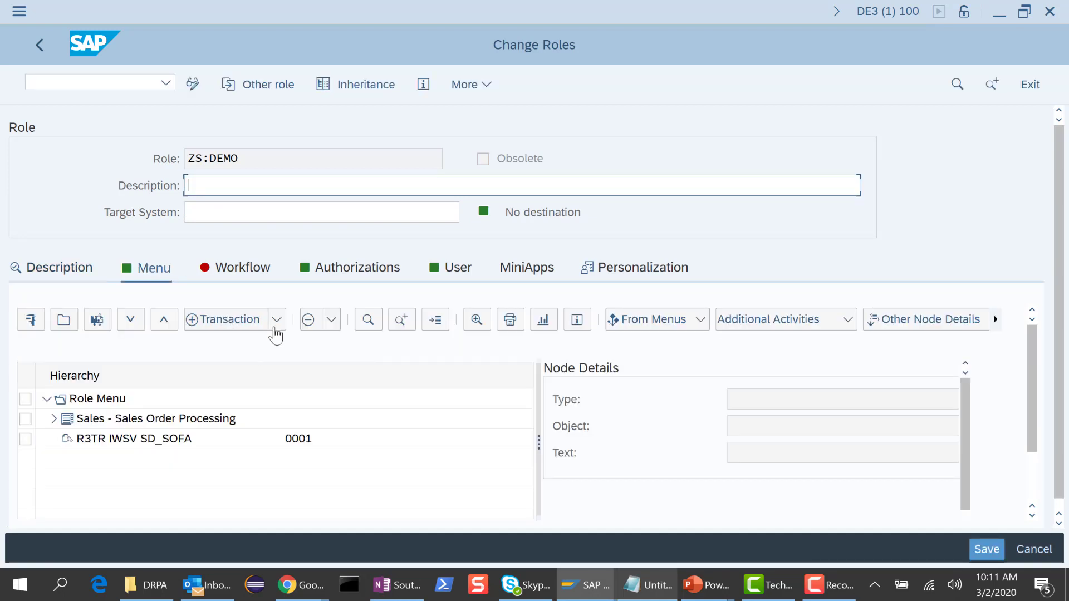
left_click(276, 321)
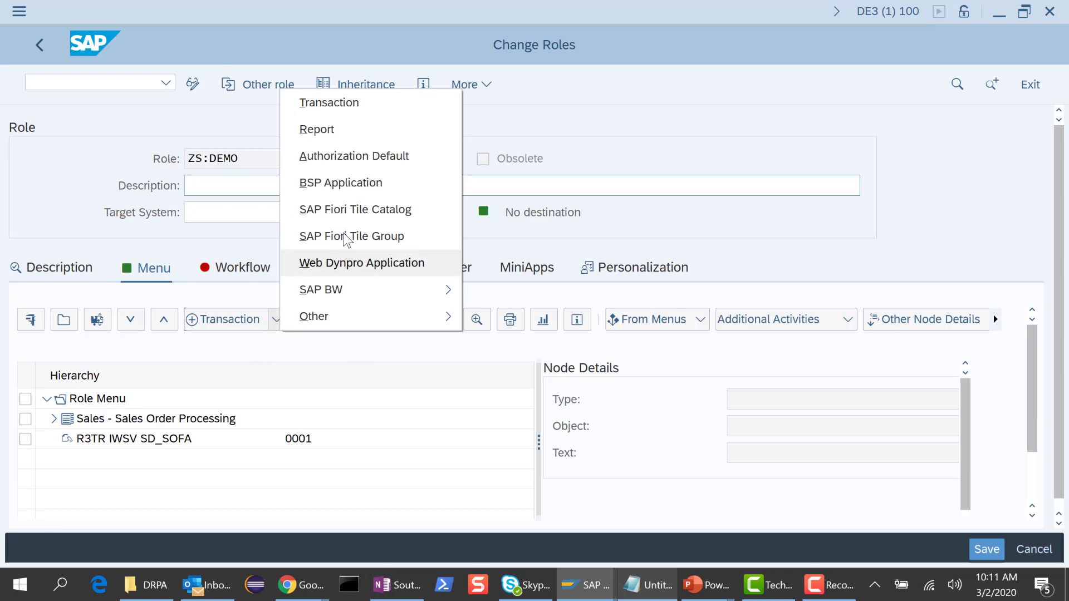
left_click(363, 212)
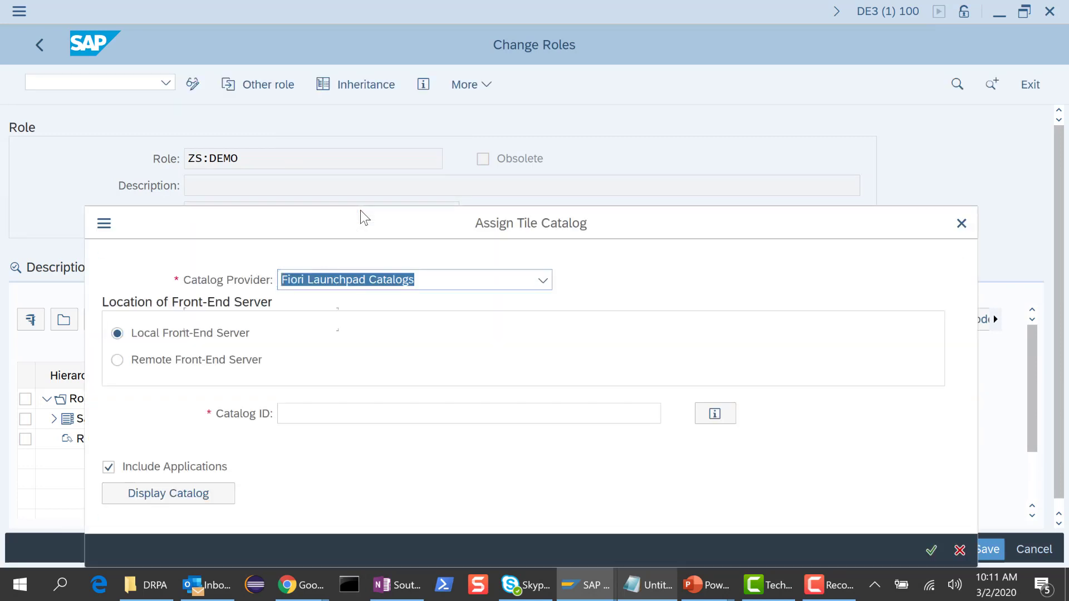
left_click(160, 362)
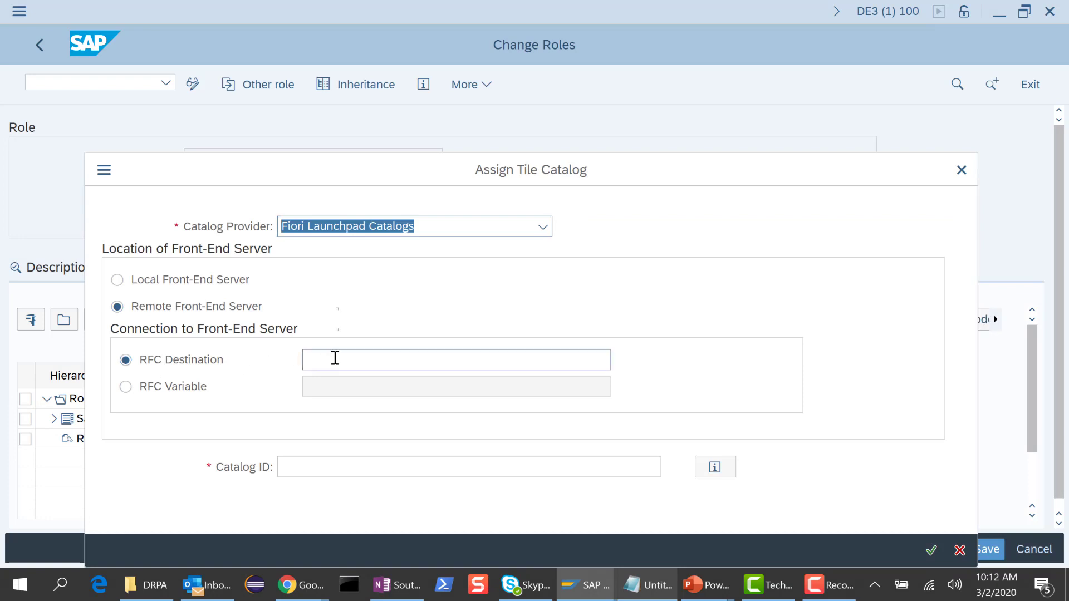
left_click(335, 358)
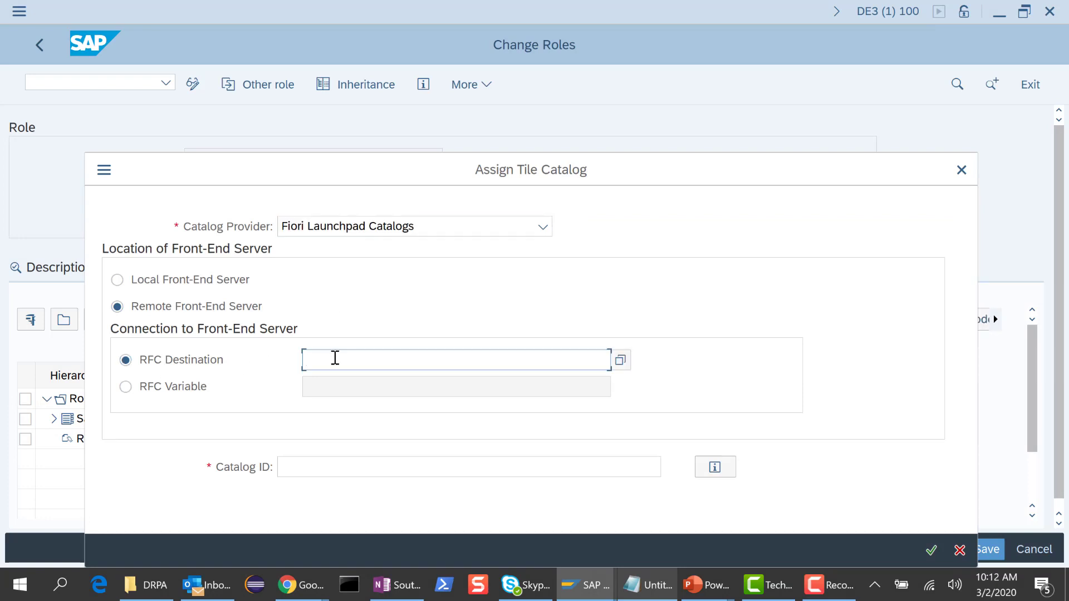
key("ctrl+v")
- Copy the business catalog name from the Notepad notes, enter SAP_SD_BC_SO_PROC_OP as the catalog ID, and confirm the catalog assignment
key("alt+Tab")
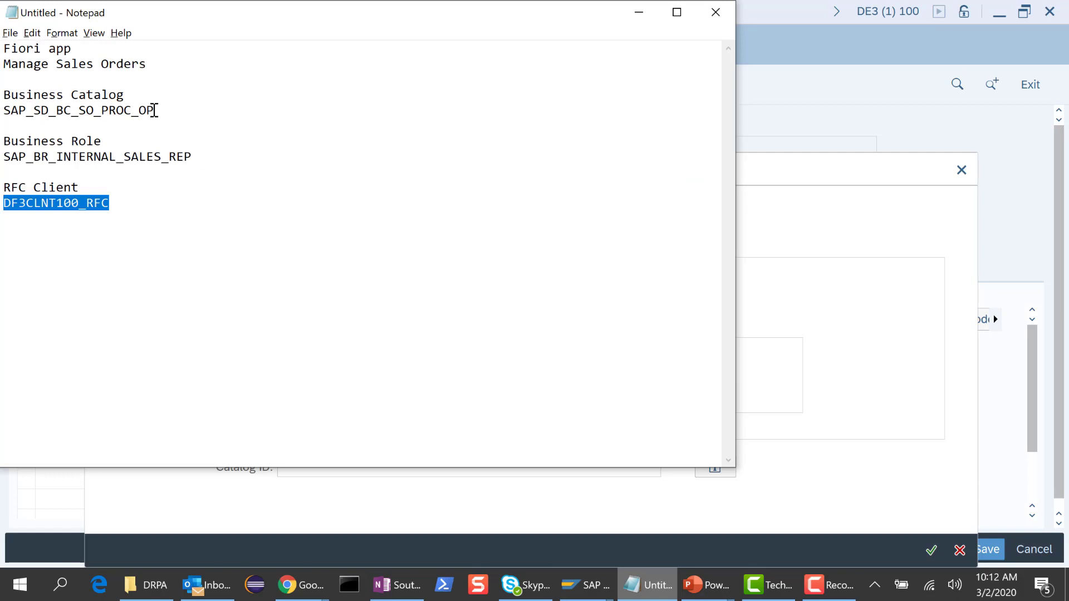
left_click(155, 110)
left_click_drag(154, 110, 2, 116)
key("ctrl+c")
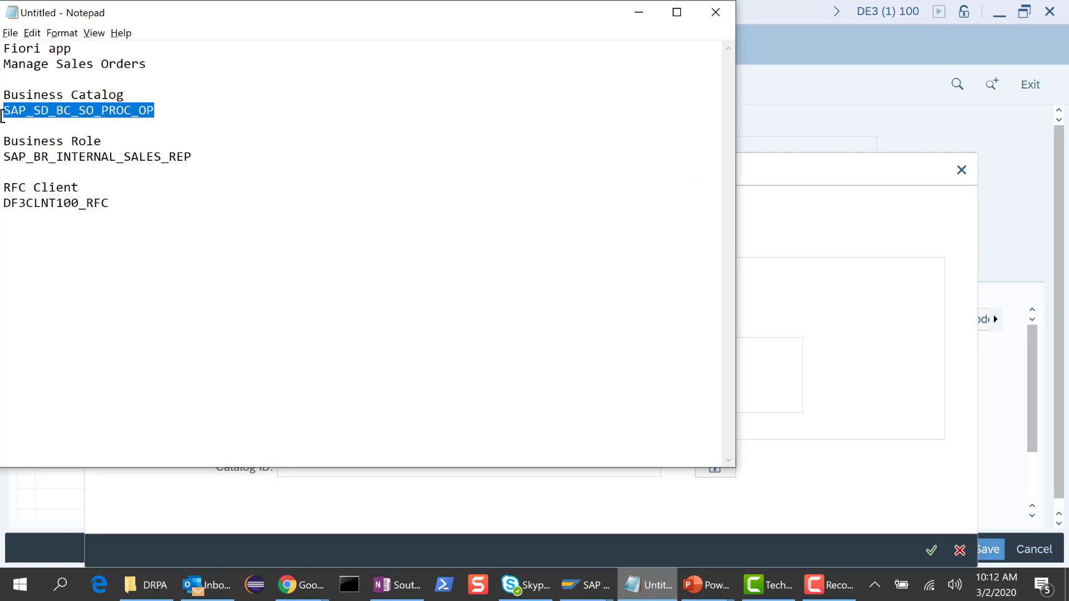
key("alt+Tab")
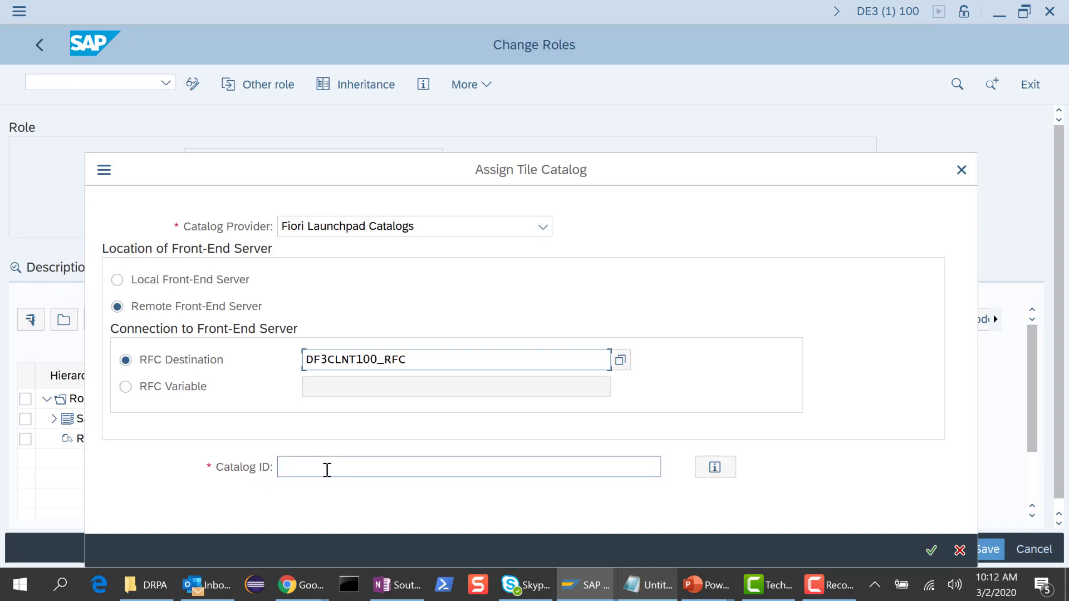
left_click(327, 470)
key("ctrl+v")
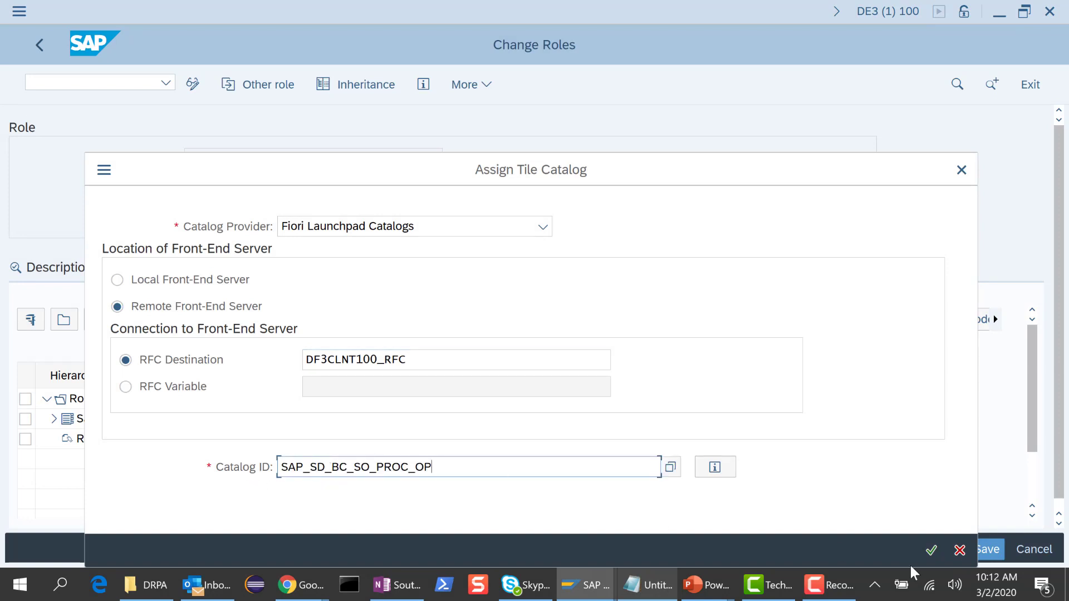
left_click(931, 552)
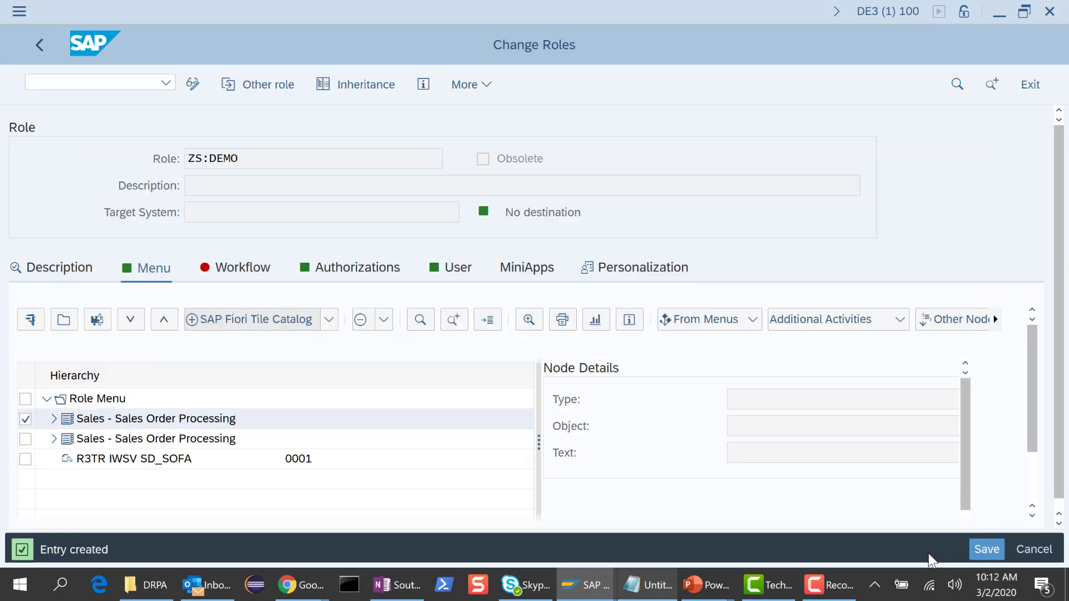
- Delete the second Sales - Sales Order Processing catalog from the role menu and select the remaining one
left_click(88, 442)
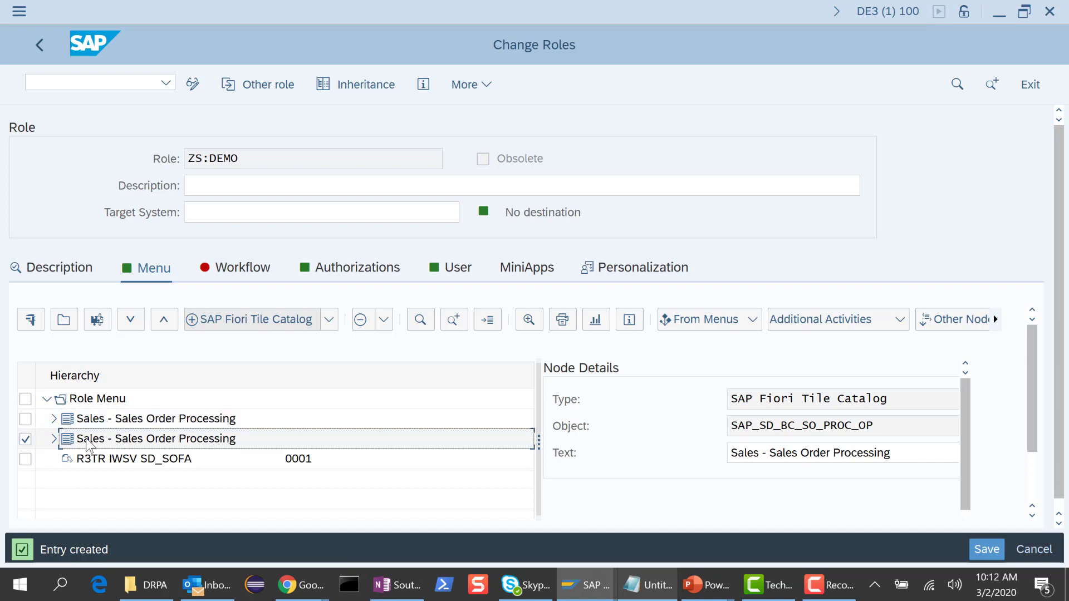
key("Delete")
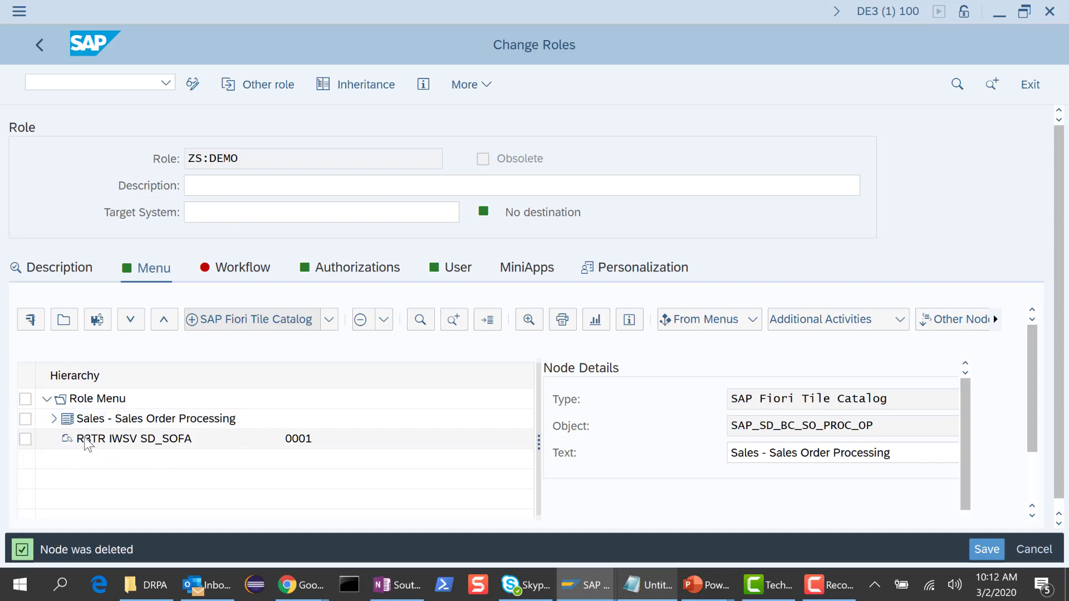
left_click(91, 418)
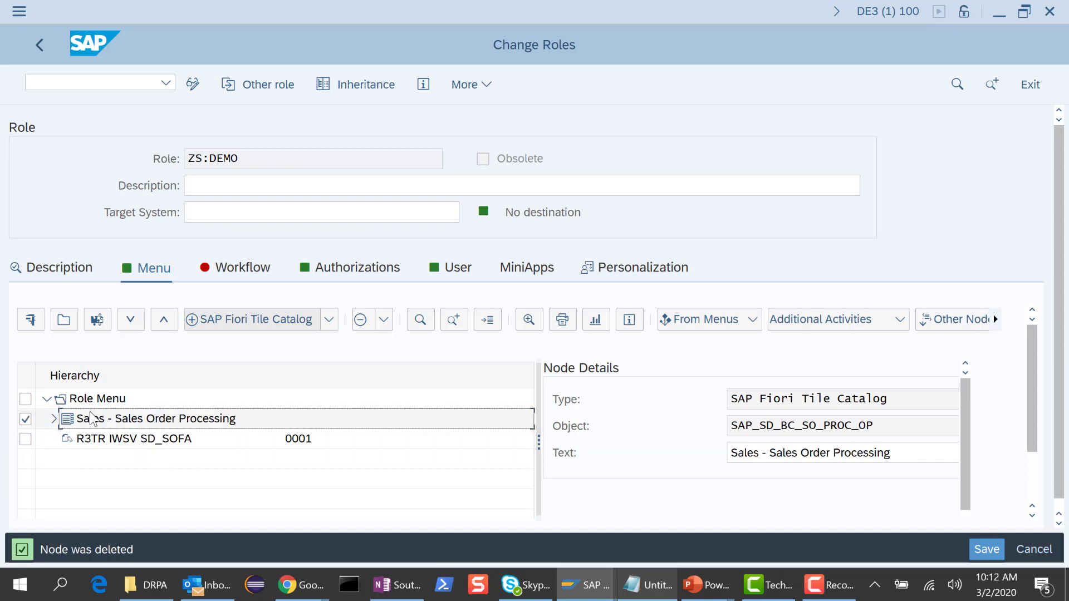
- Expand the Sales - Sales Order Processing catalog and review the services and transactions it contains
left_click(54, 419)
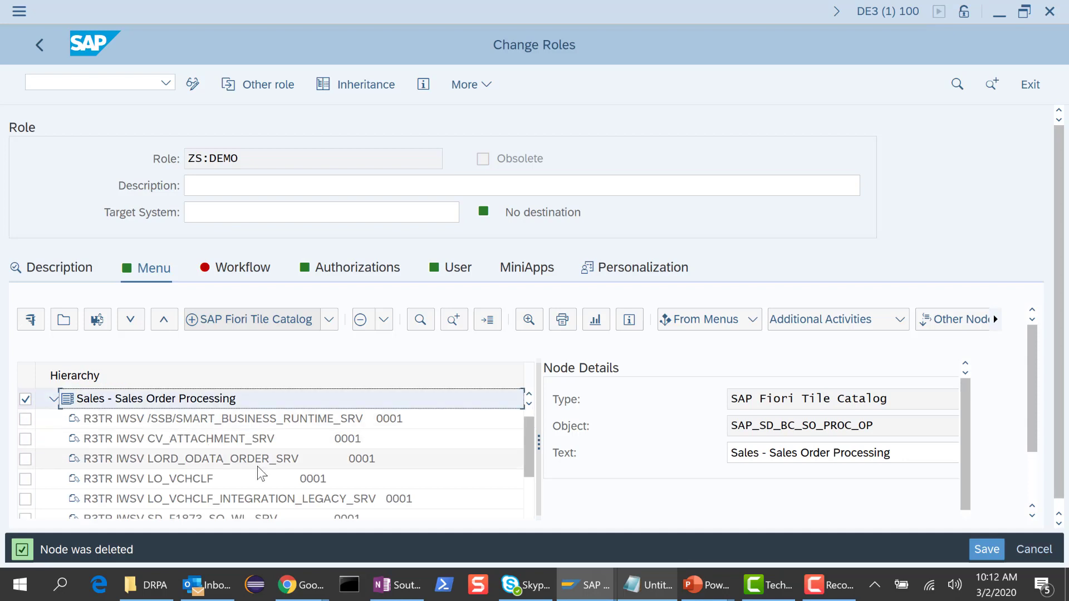
scroll(259, 470, "down", 5)
scroll(262, 473, "up", 5)
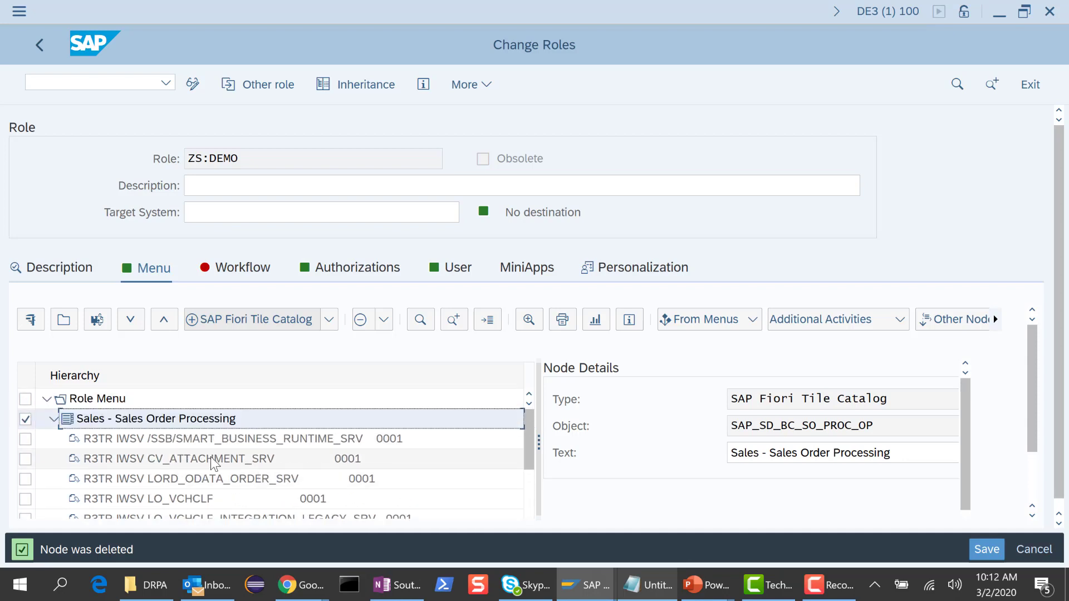
scroll(151, 455, "down", 5)
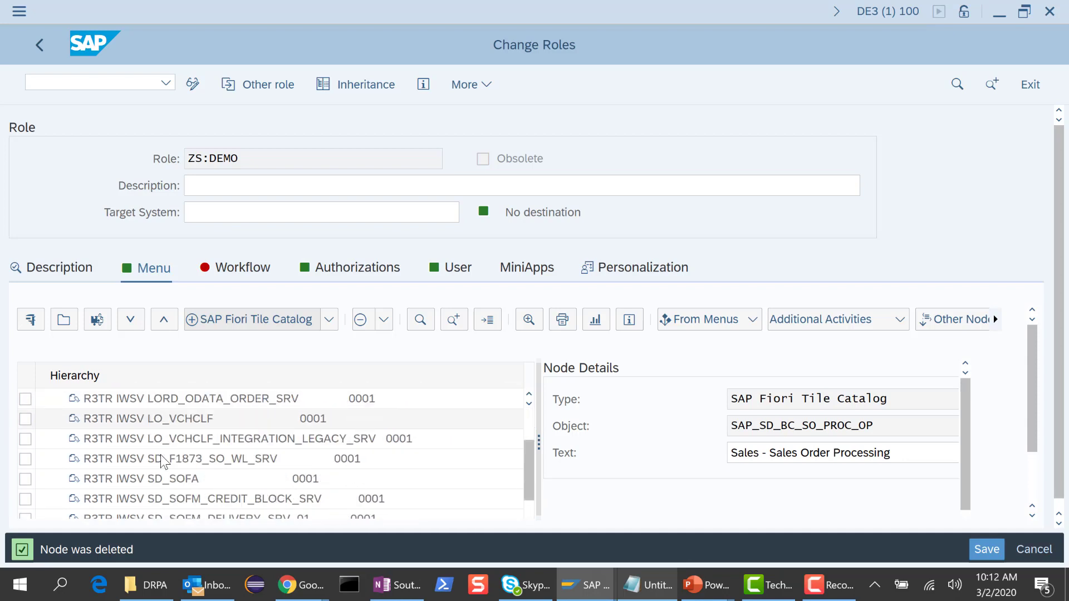
scroll(162, 461, "down", 1)
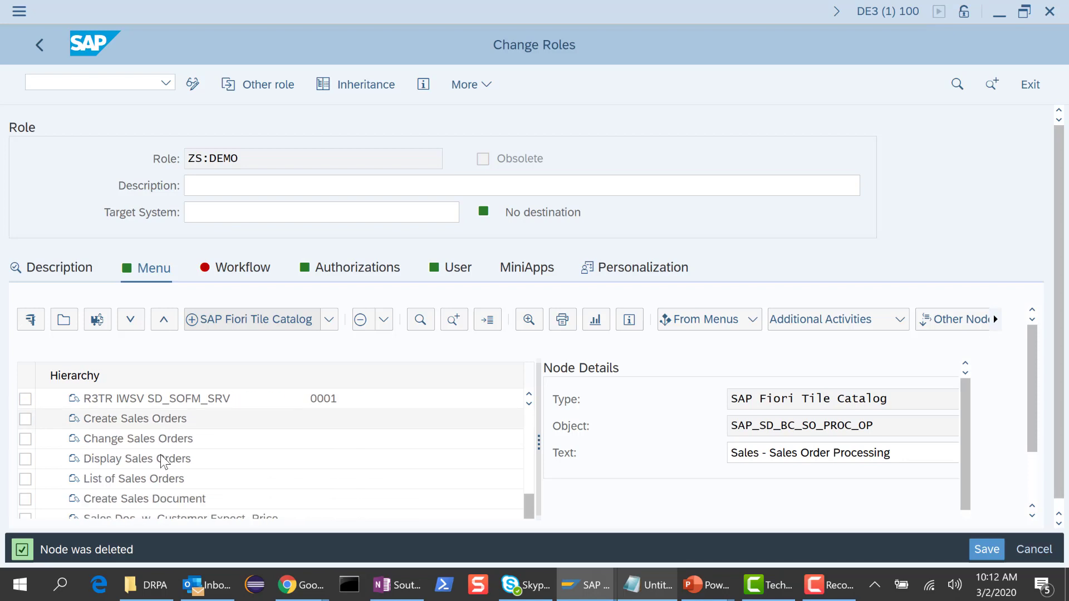
scroll(162, 461, "up", 5)
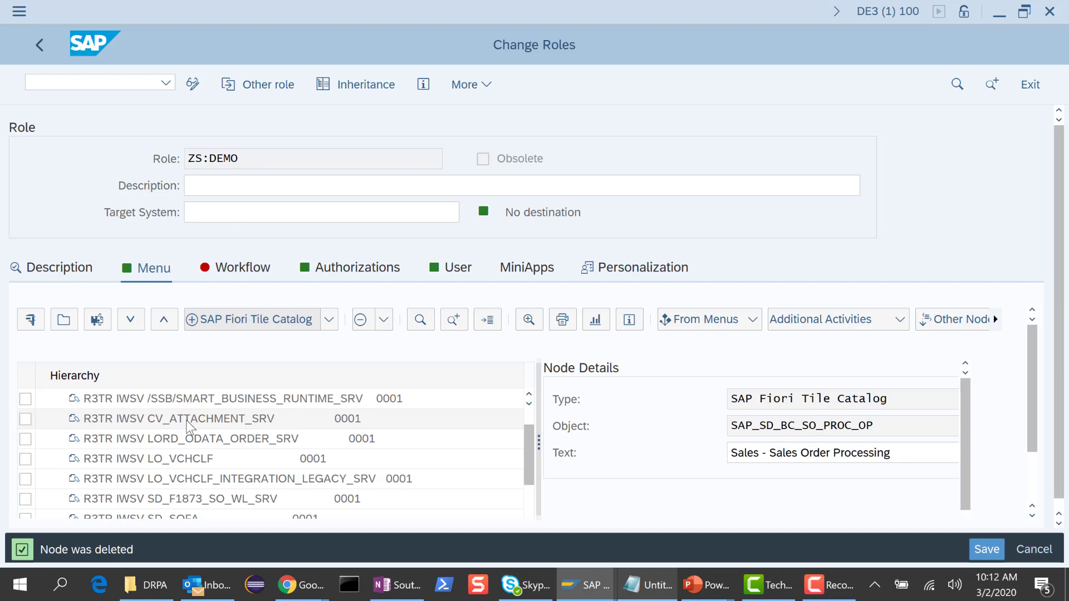
- Check the services and sales order transactions under the Sales - Sales Order Processing catalog once more, and collapse the catalog
scroll(190, 427, "down", 3)
scroll(190, 426, "up", 8)
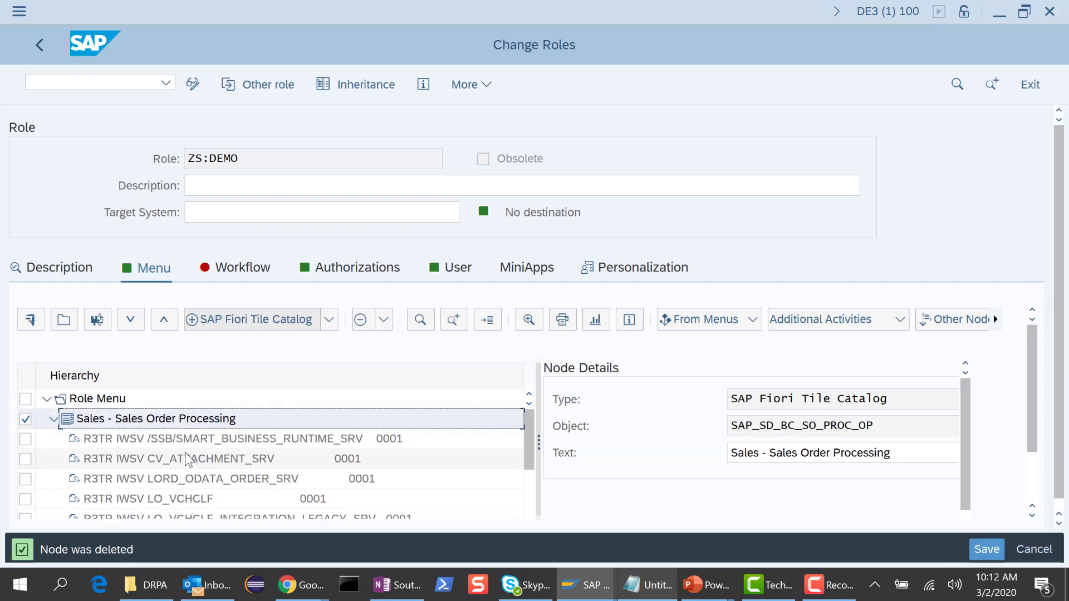
scroll(188, 459, "down", 3)
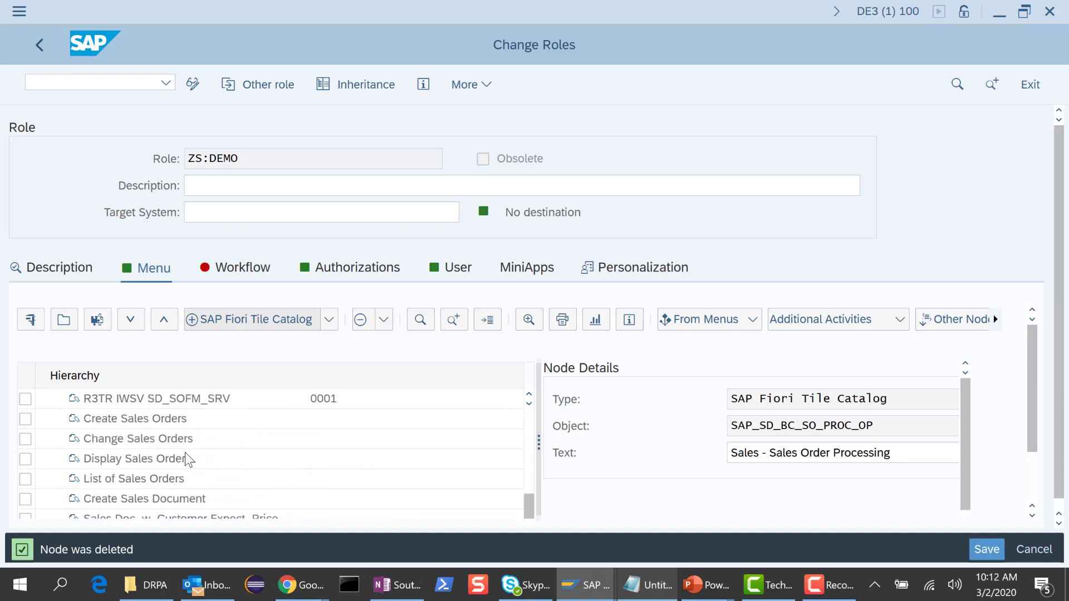
scroll(139, 458, "up", 4)
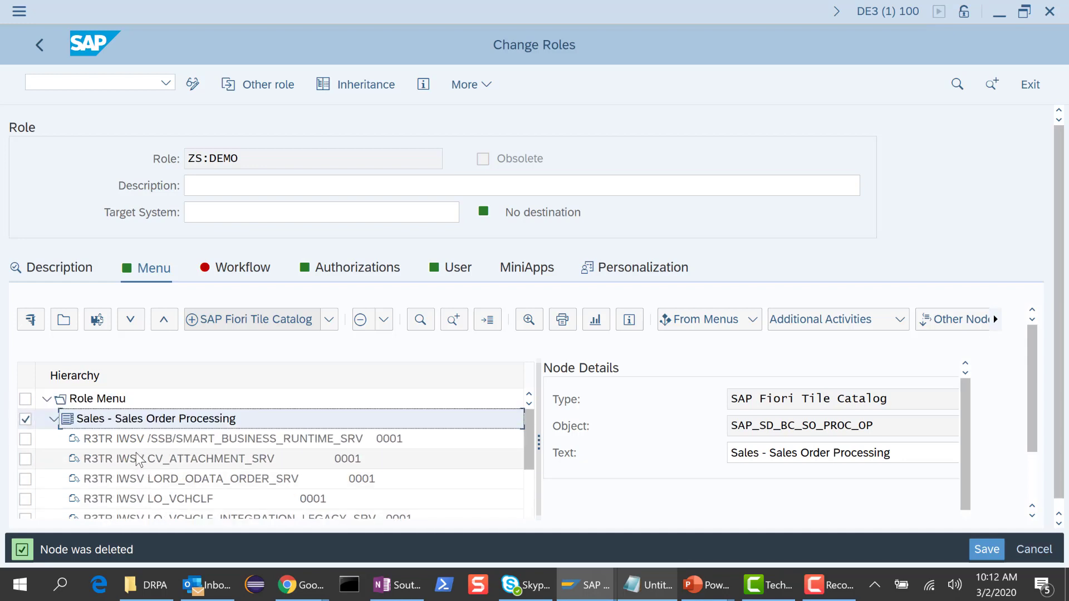
left_click(53, 420)
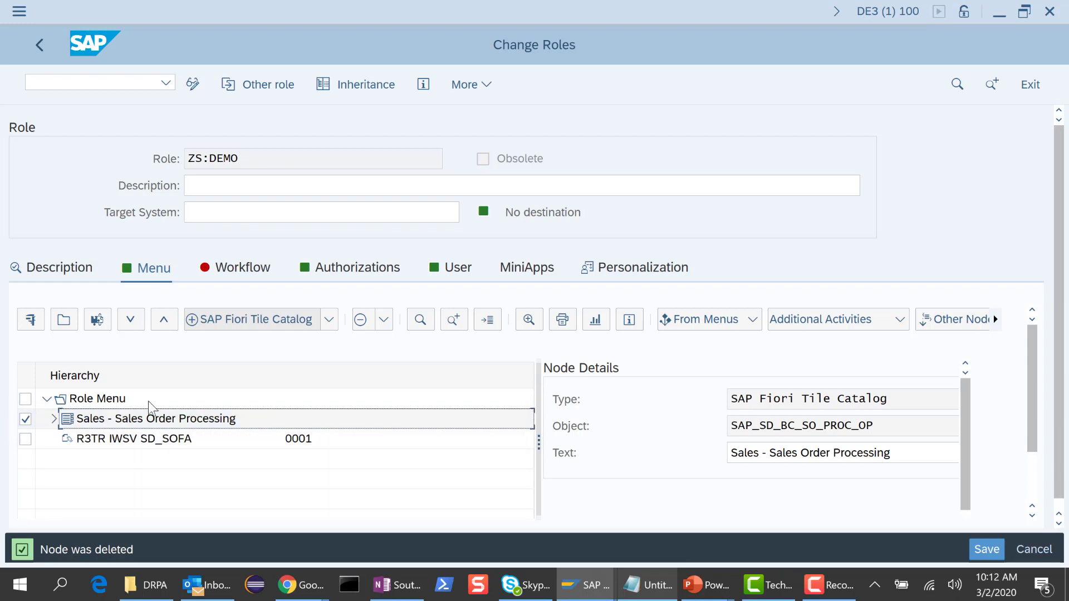
- Select the separate R3TR IWSV SD_SOFA service in the role menu and save the ZS:DEMO role
left_click(144, 444)
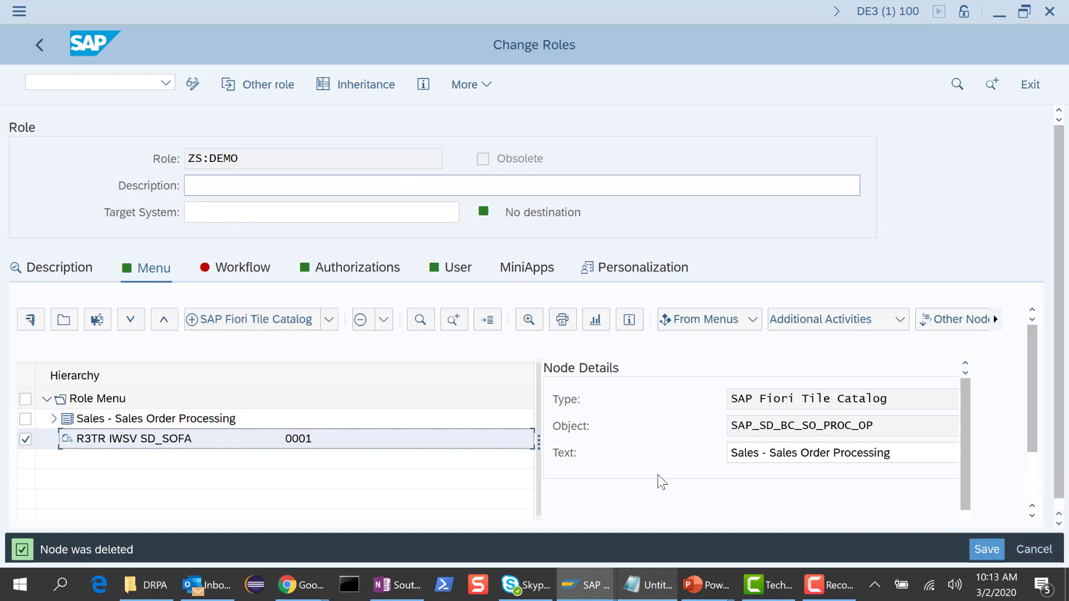
left_click(987, 549)
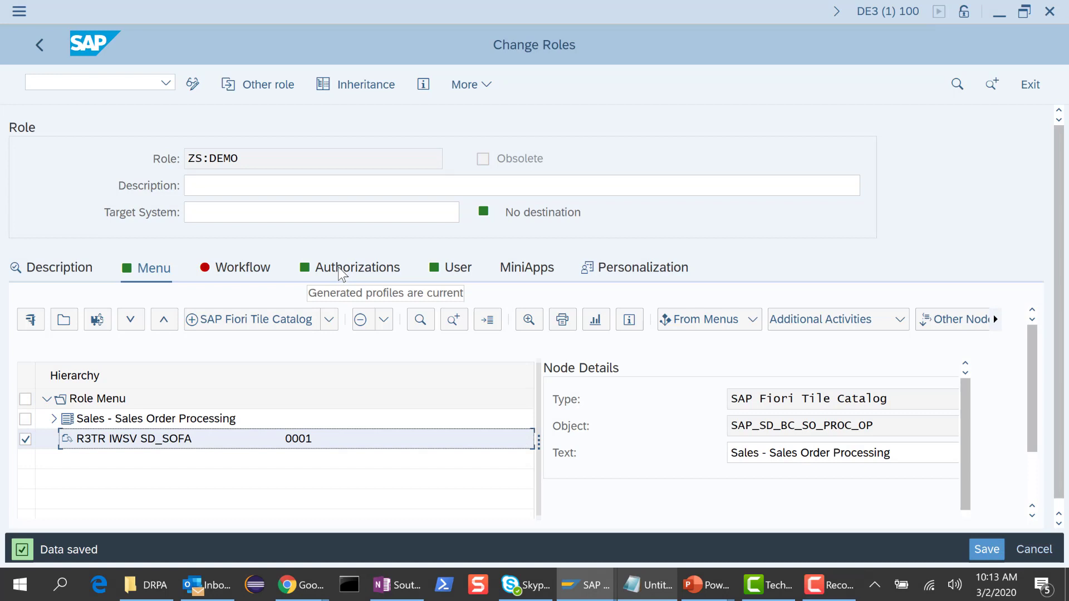
left_click(996, 551)
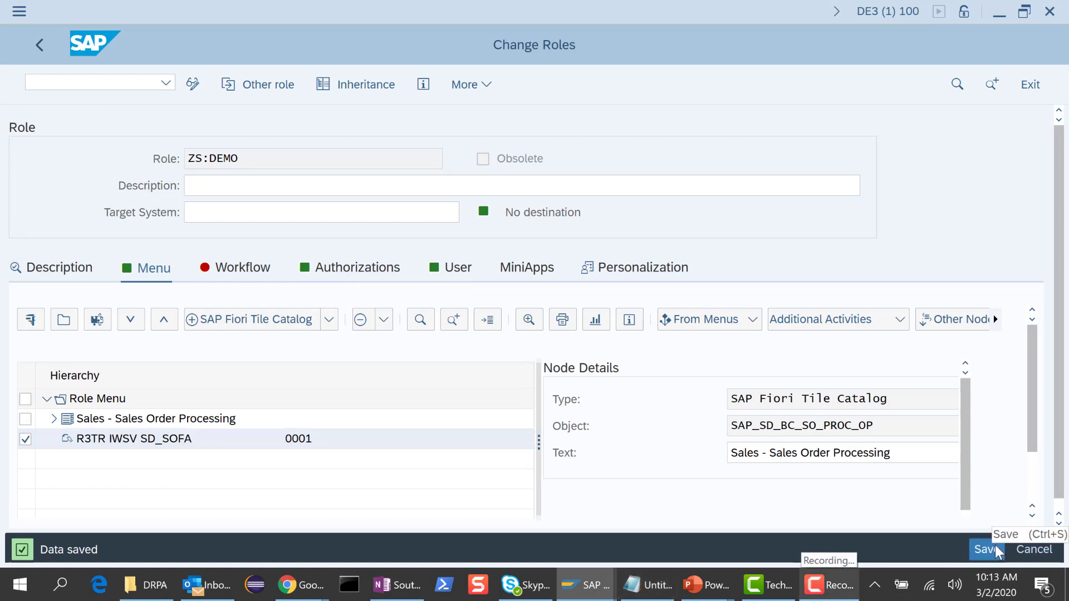
- Open the authorization data of role ZS:DEMO for changing and accept the Profile Generator information note
left_click(352, 267)
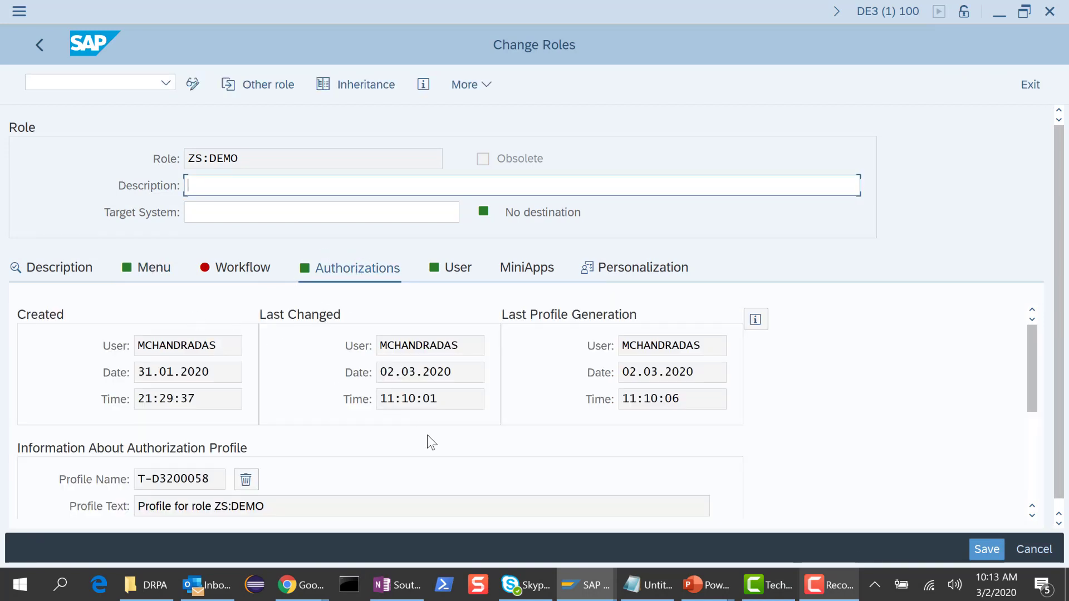
scroll(833, 435, "down", 1)
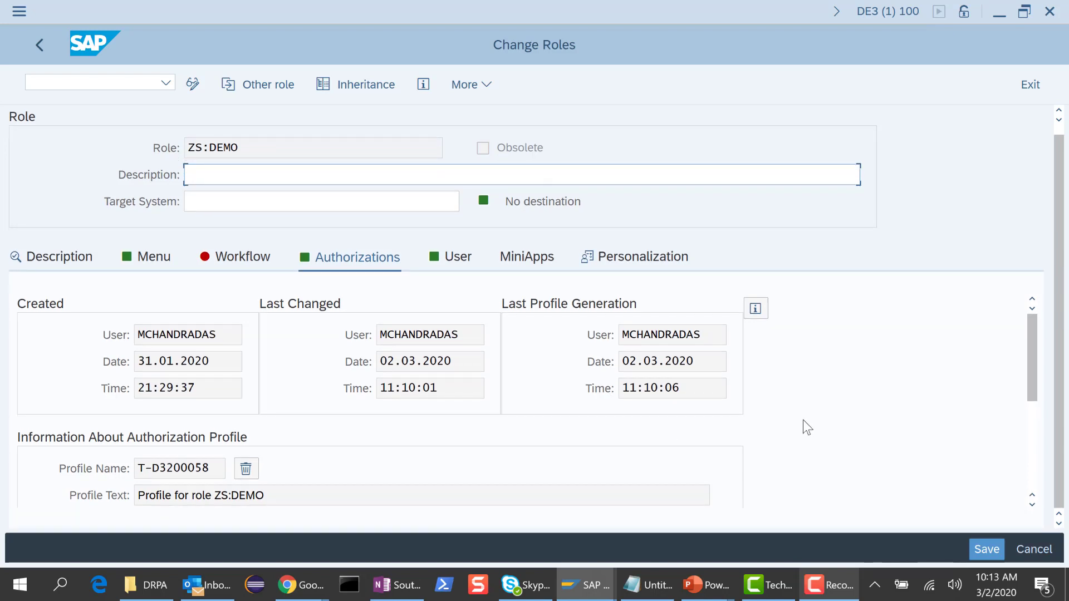
left_click_drag(1031, 376, 1027, 467)
left_click(42, 388)
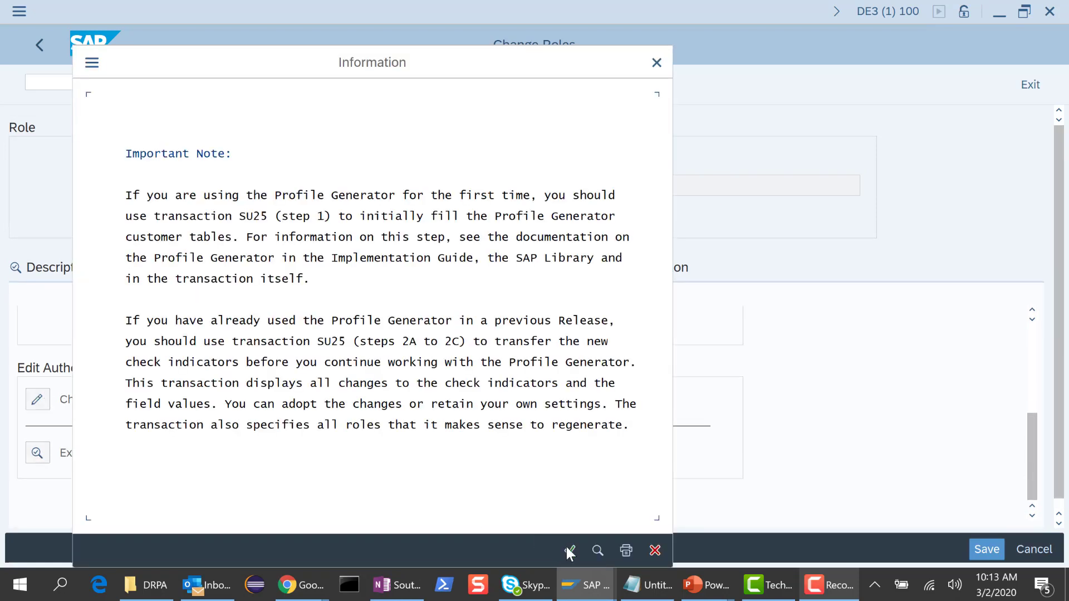
left_click(569, 551)
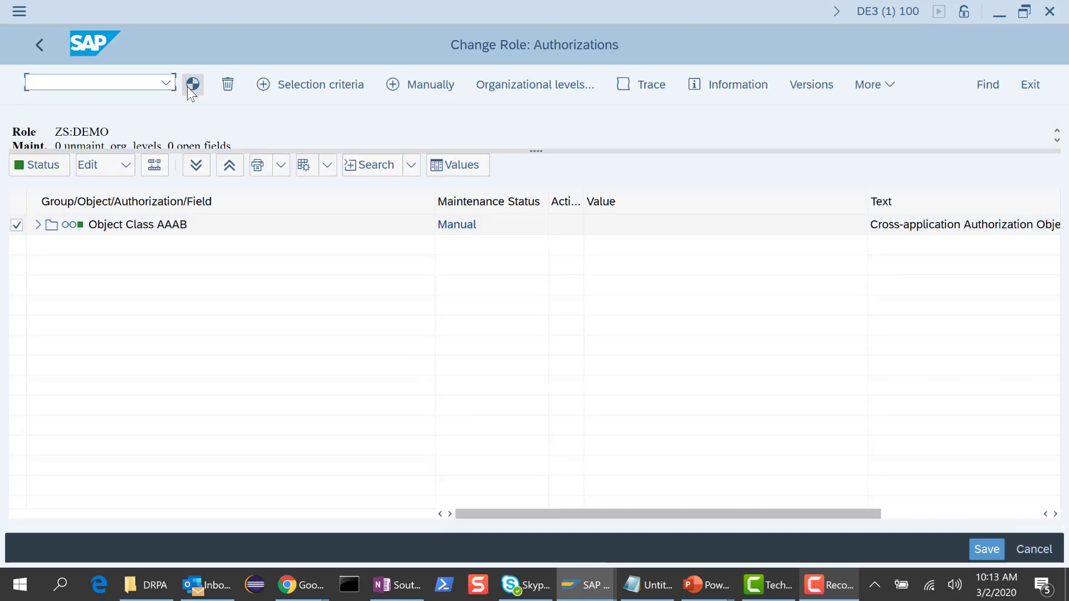
- Generate and save the authorization profile, exit authorization maintenance with the profile generated again, and save the role
left_click(186, 86)
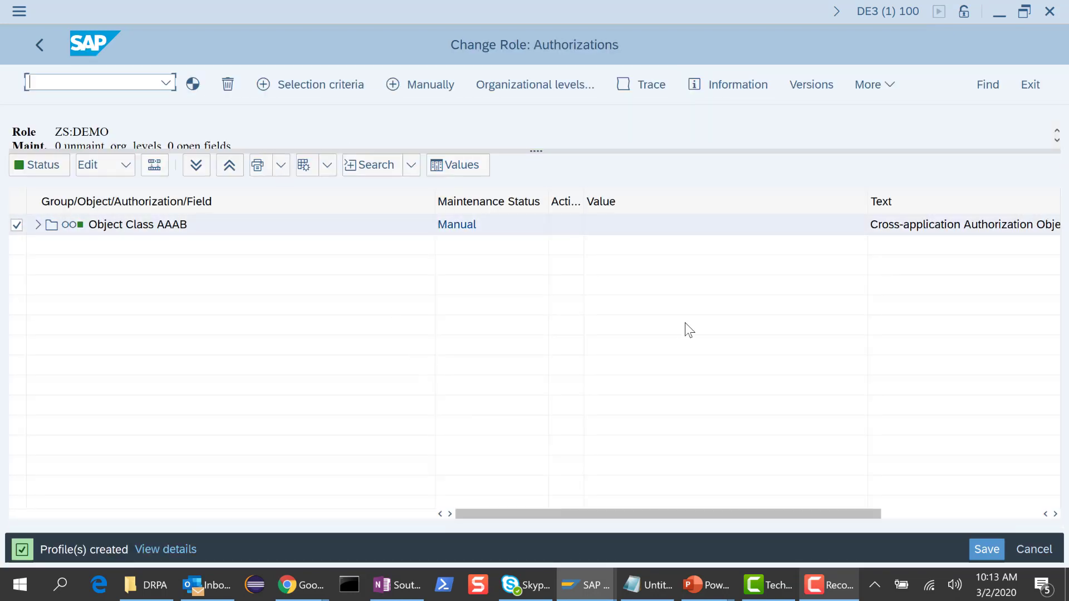
left_click(984, 551)
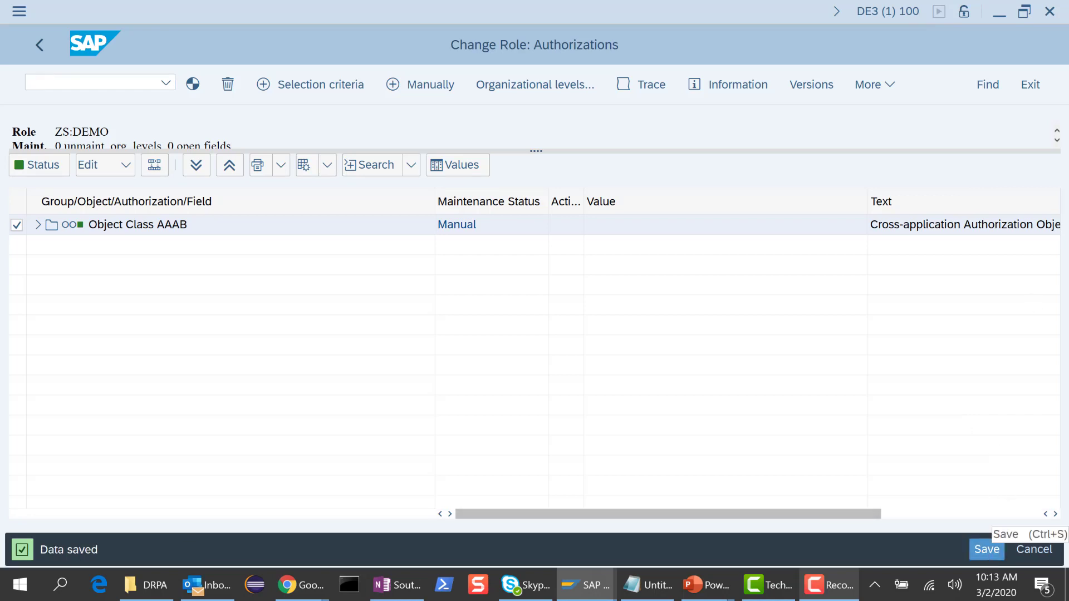
left_click(1025, 86)
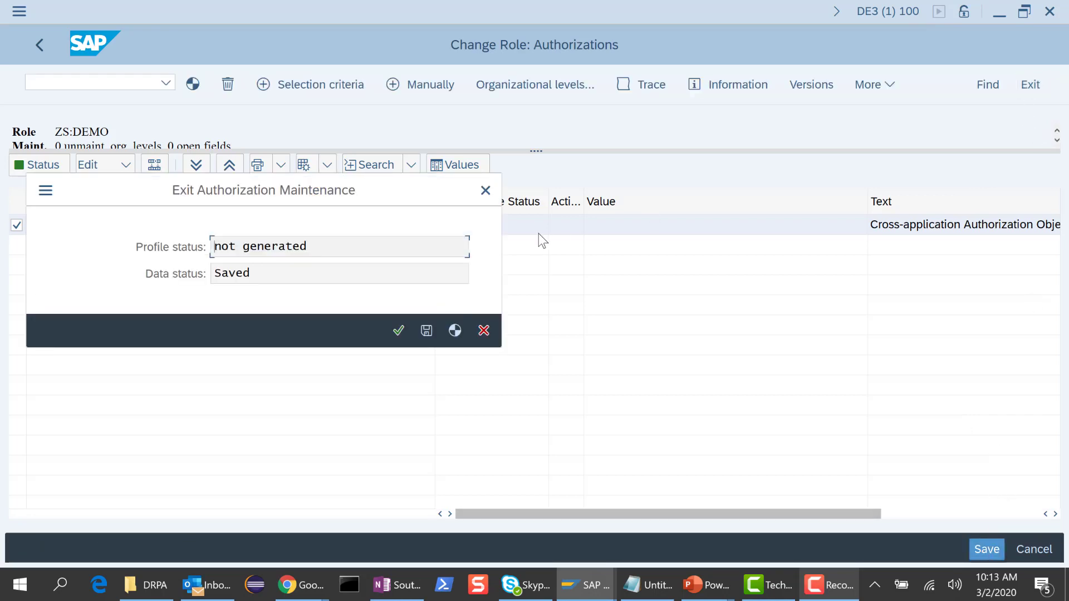
left_click(454, 331)
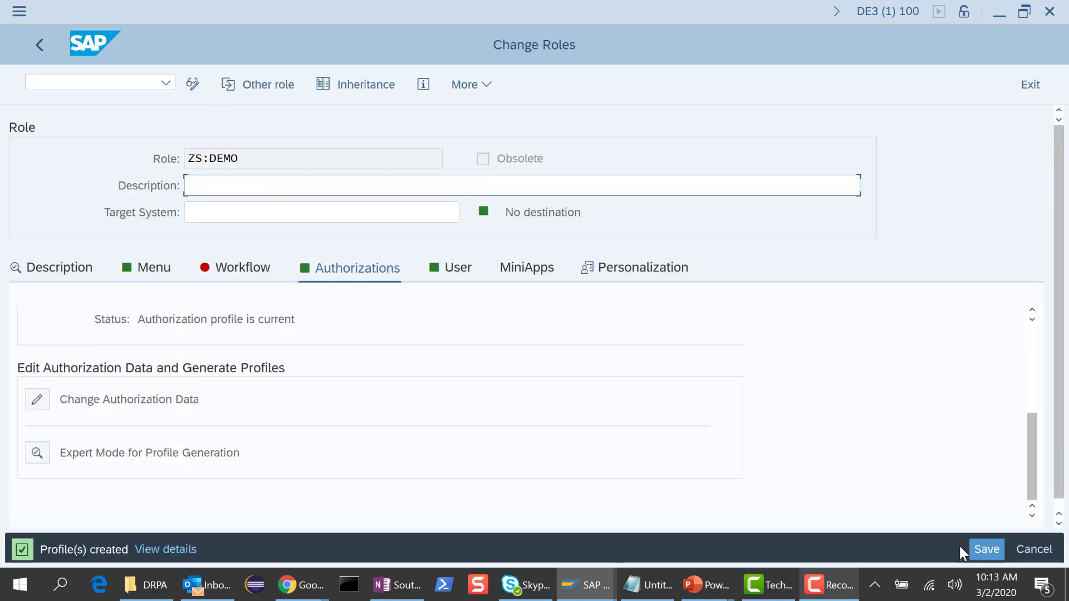
left_click(984, 549)
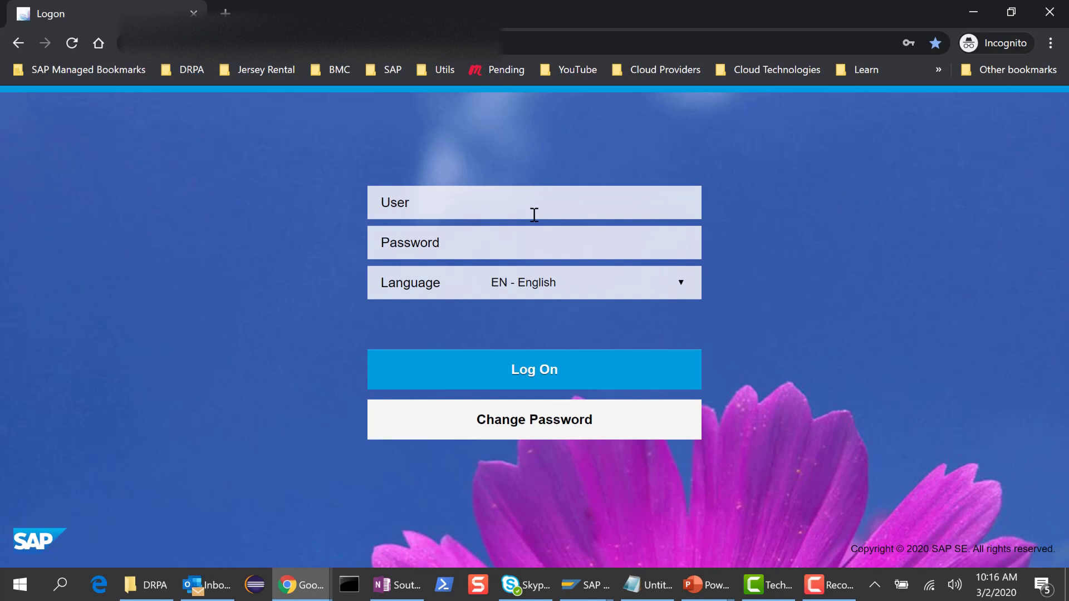
- Log on to the Fiori launchpad in Chrome as user demo2, filling in the saved account password
type("demo2")
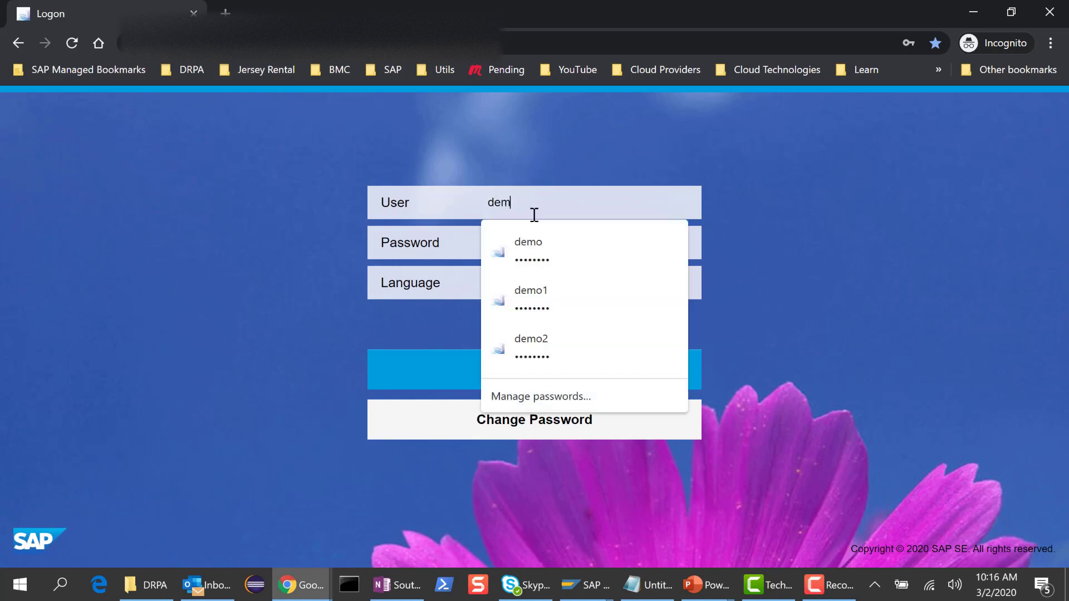
left_click(557, 333)
left_click(534, 372)
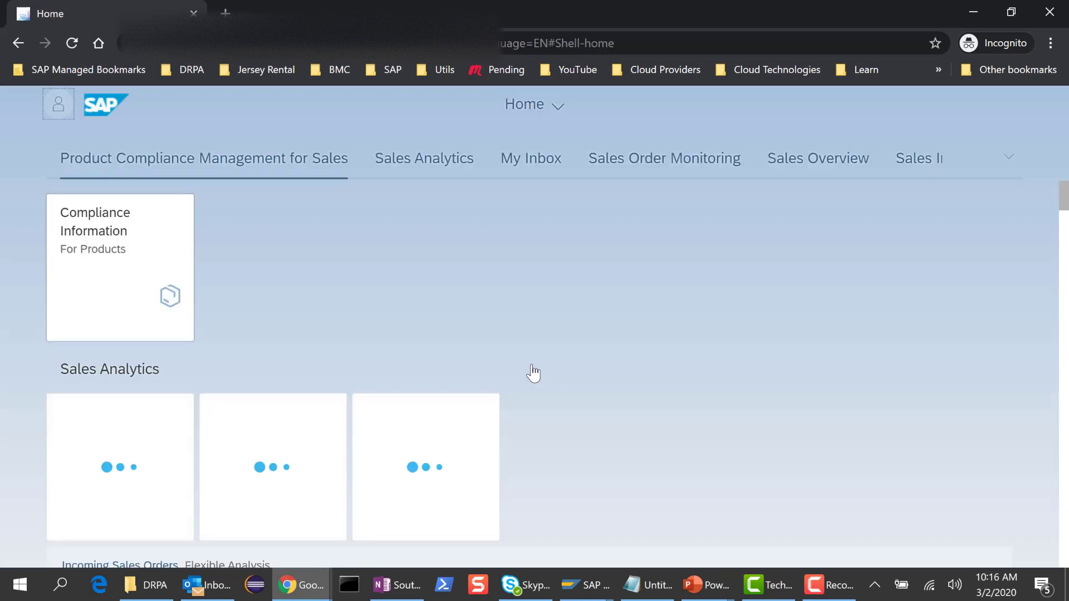
- Open the Manage Sales Orders app from the Sales Orders group and list the sales orders without any filters
scroll(595, 390, "down", 5)
scroll(595, 390, "down", 15)
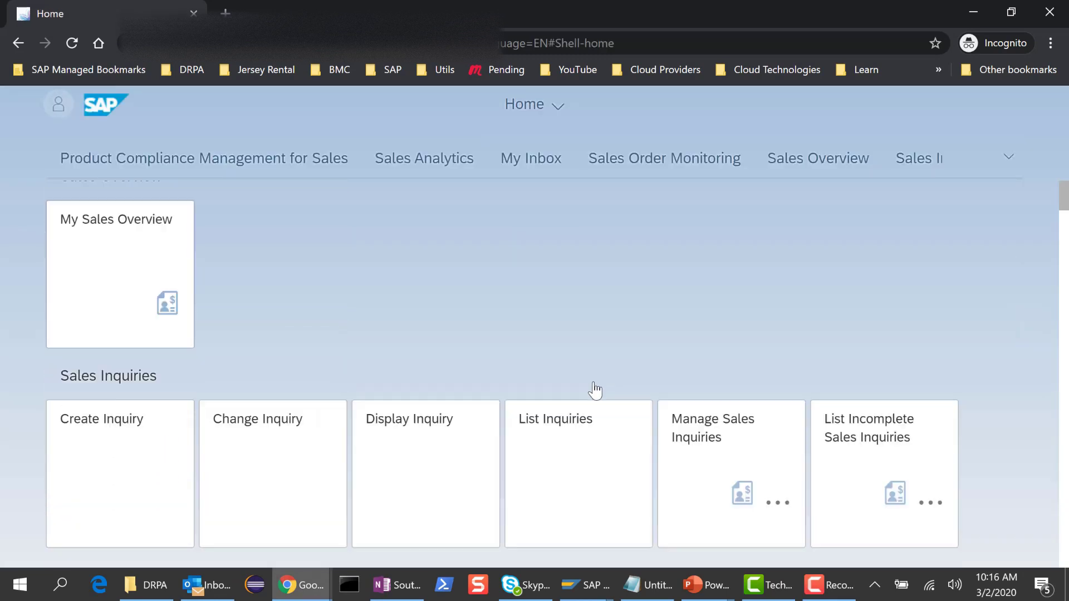
scroll(594, 390, "down", 5)
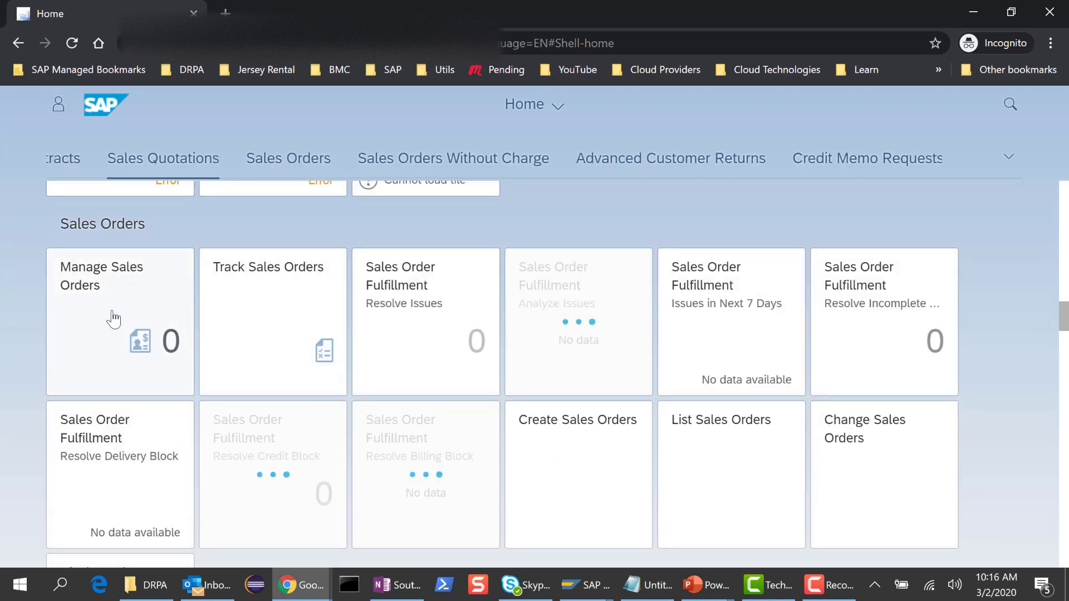
left_click(109, 313)
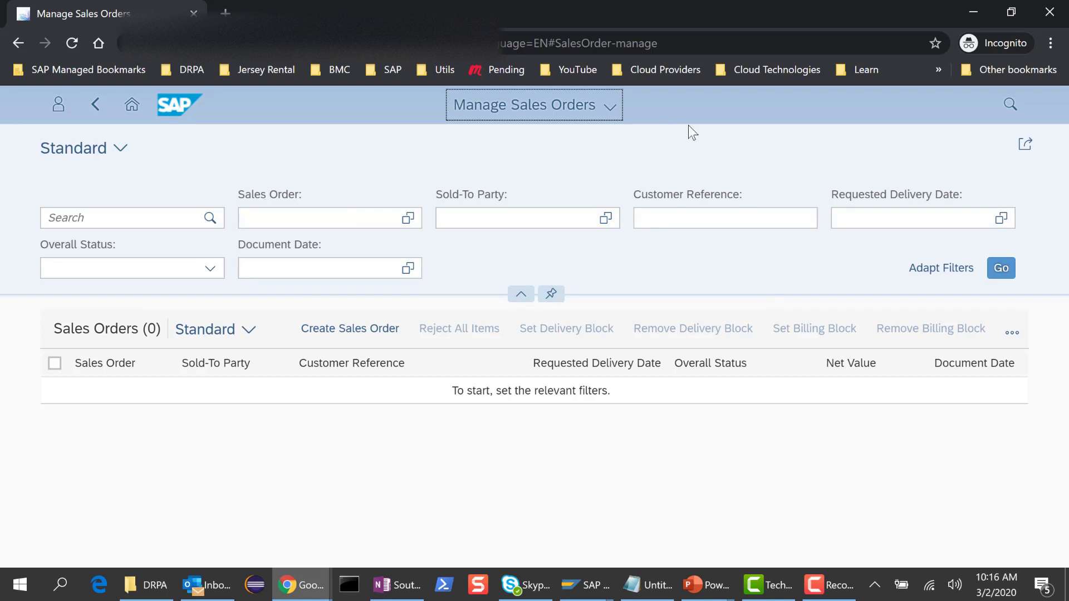
left_click(1003, 275)
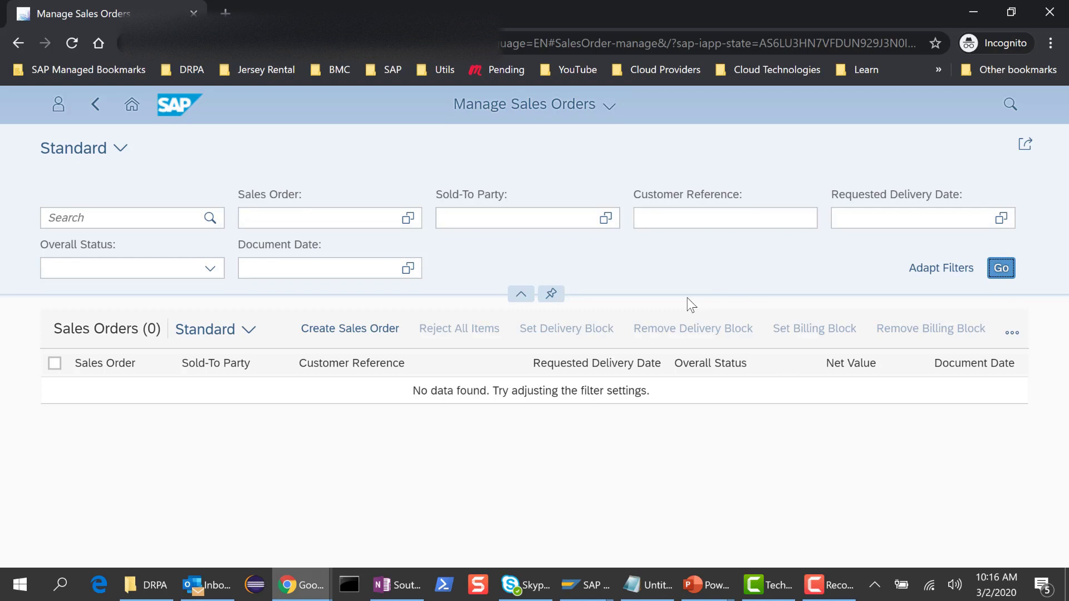
- Rerun the sales order search with the browser's network recording open and examine the HTTP status in the $batch request's response
key("F12")
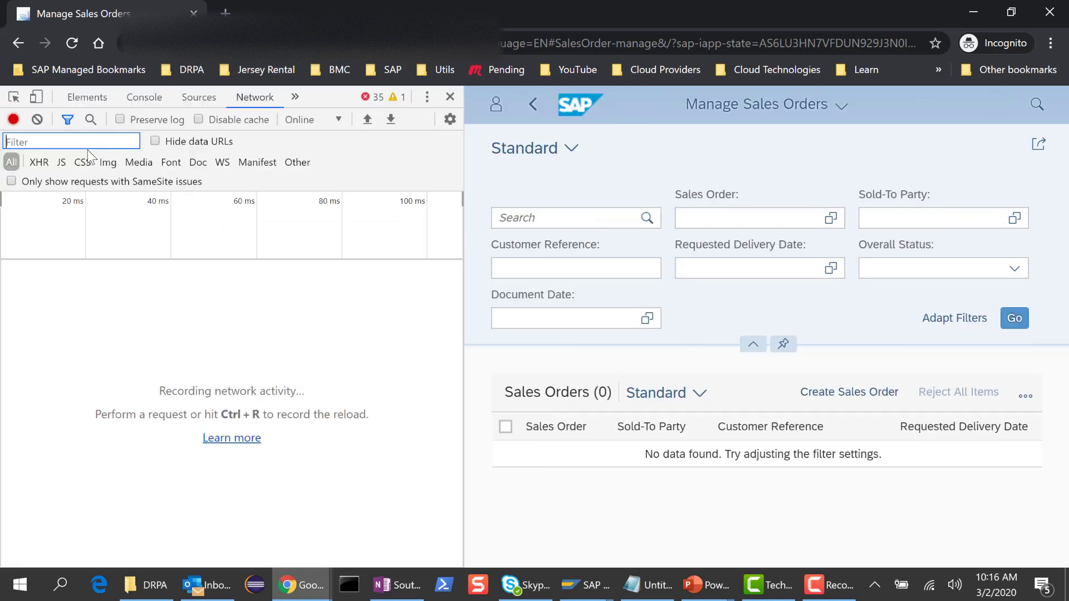
left_click(1018, 322)
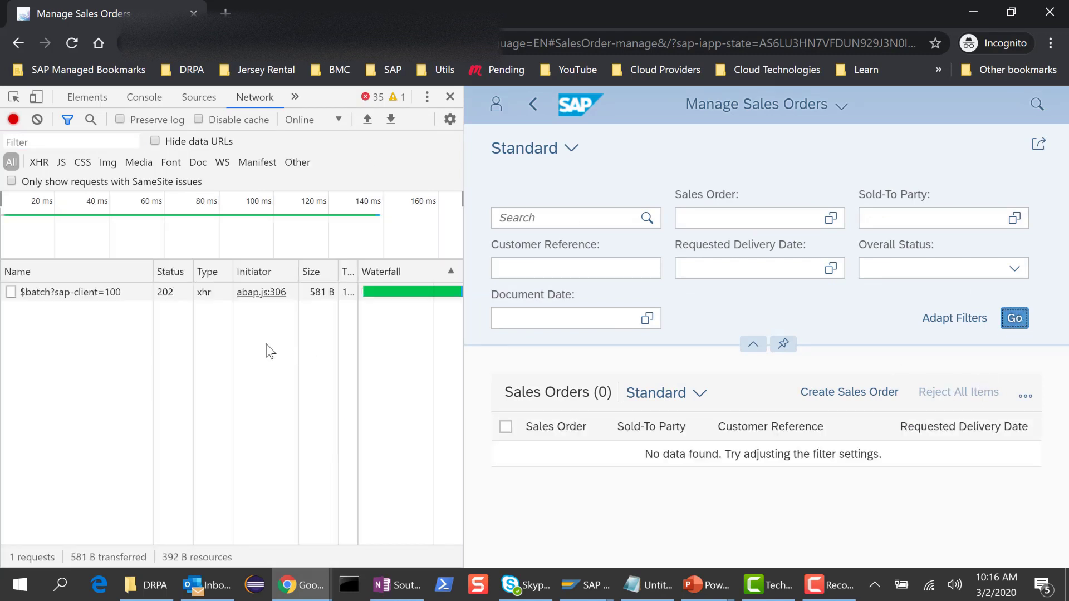
left_click(66, 293)
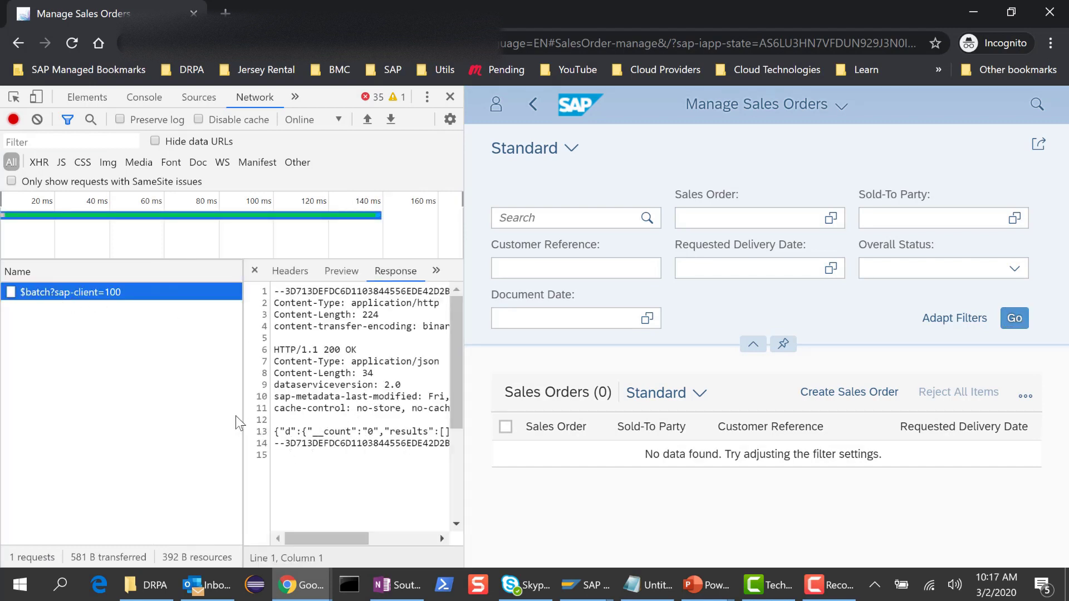
left_click_drag(243, 412, 149, 380)
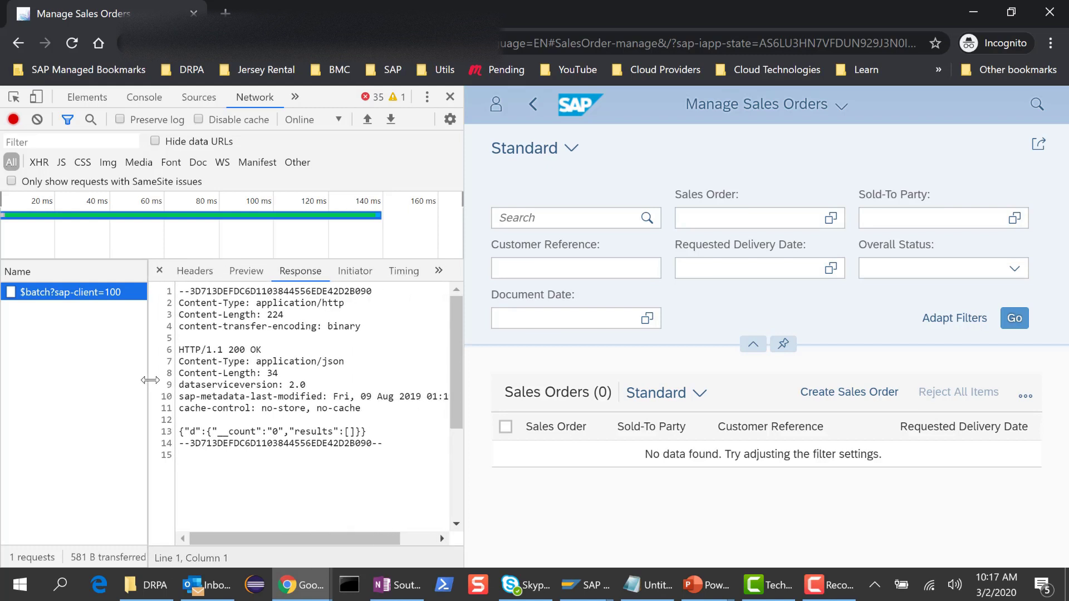
left_click_drag(261, 351, 236, 353)
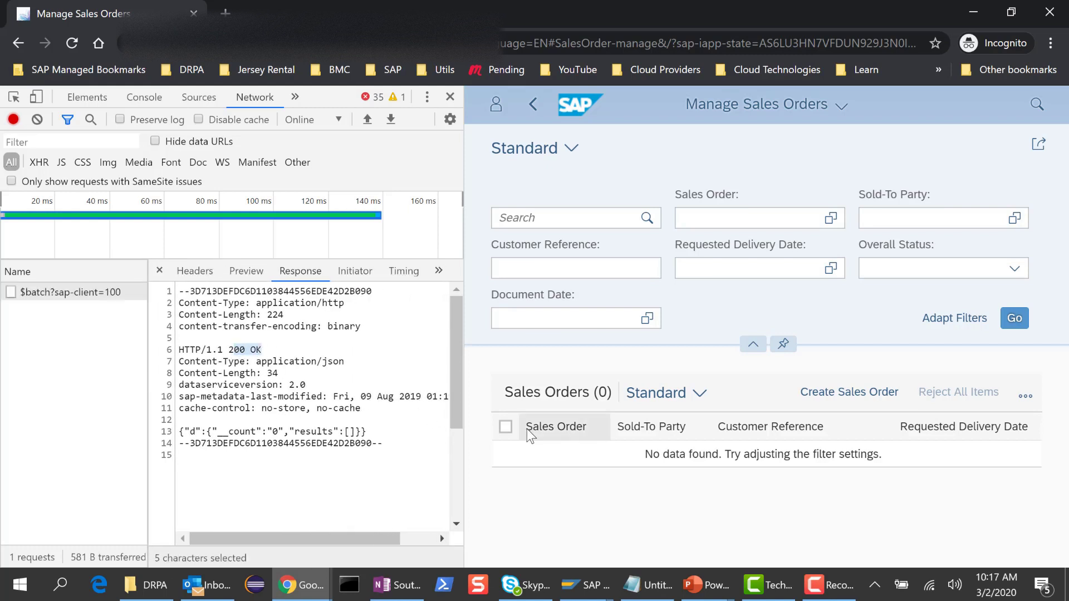